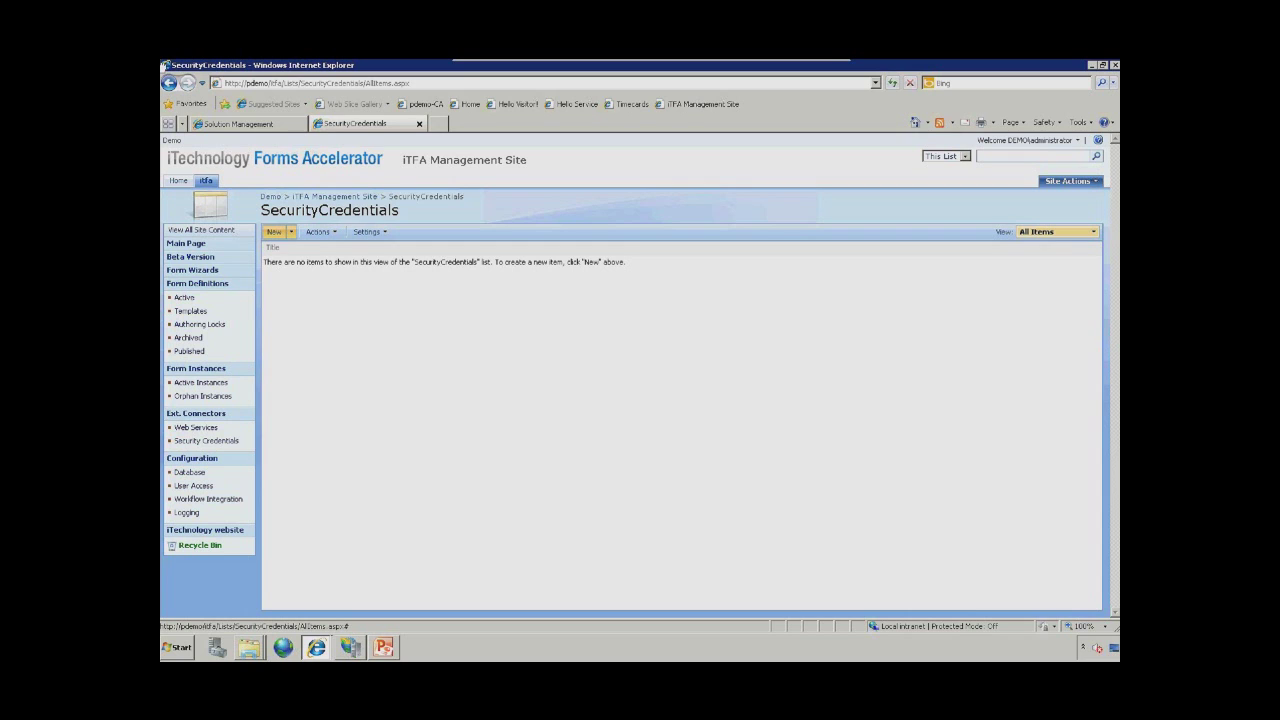
Step: Create a security credential titled Delegate that uses delegation of the SharePoint context user
click(276, 232)
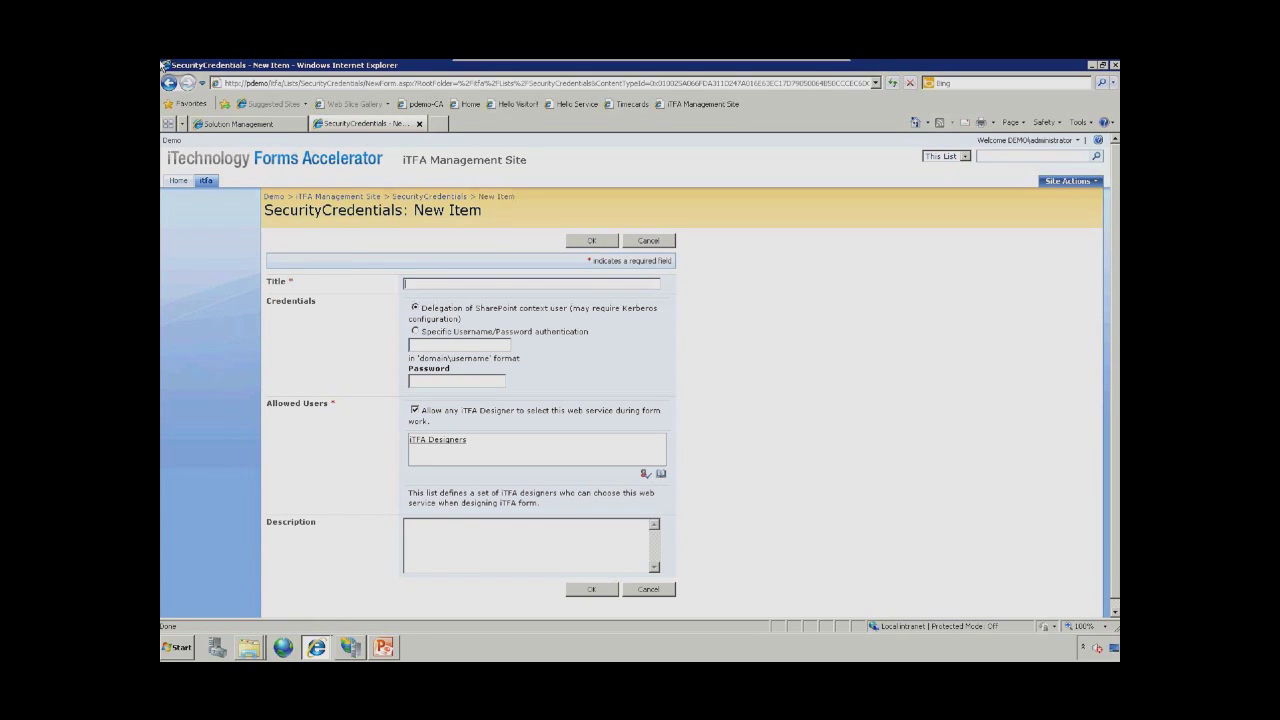
text(Delegate)
key(Return)
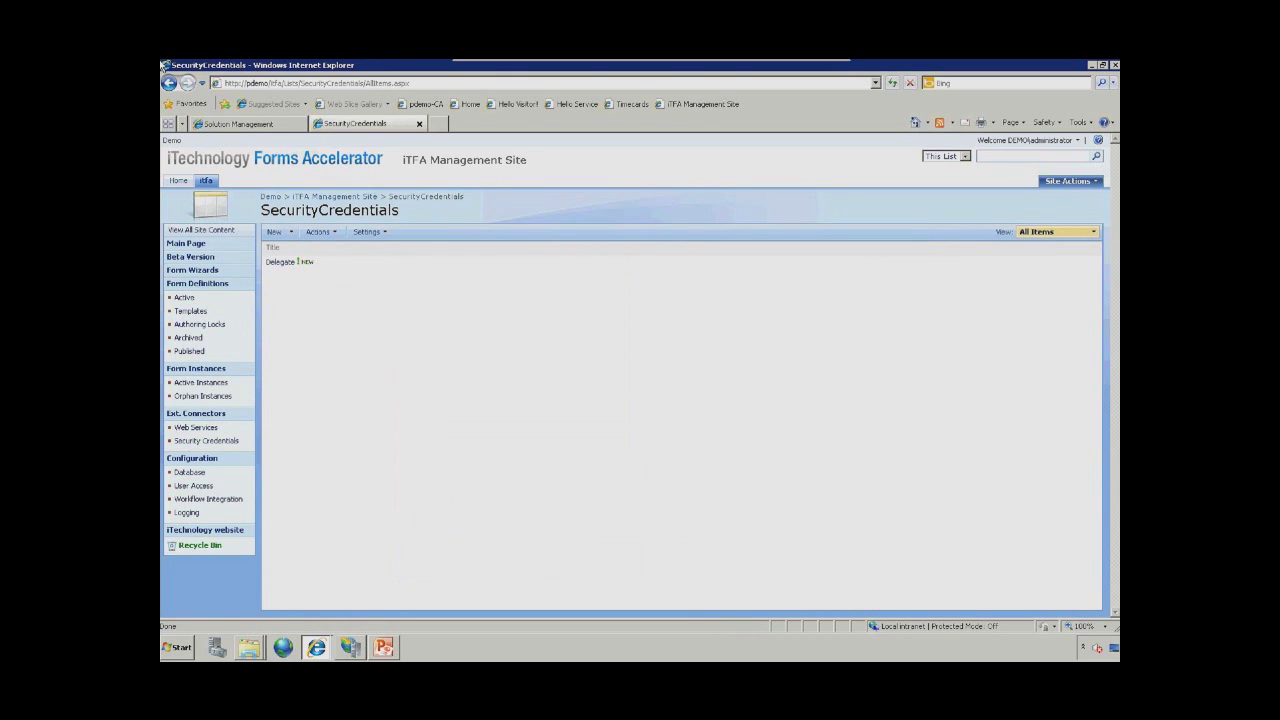
Step: Start a new item in the WebServices list and copy the Hello Service page's address from a separate browser tab
click(195, 427)
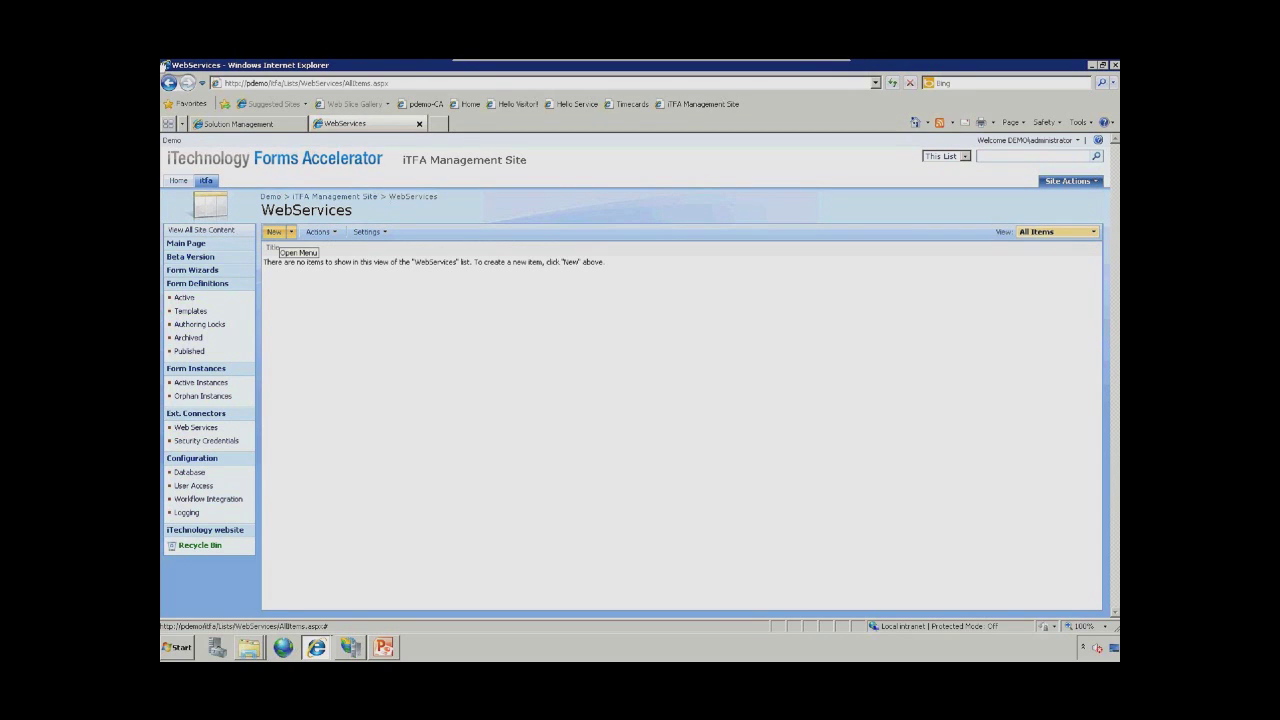
click(274, 232)
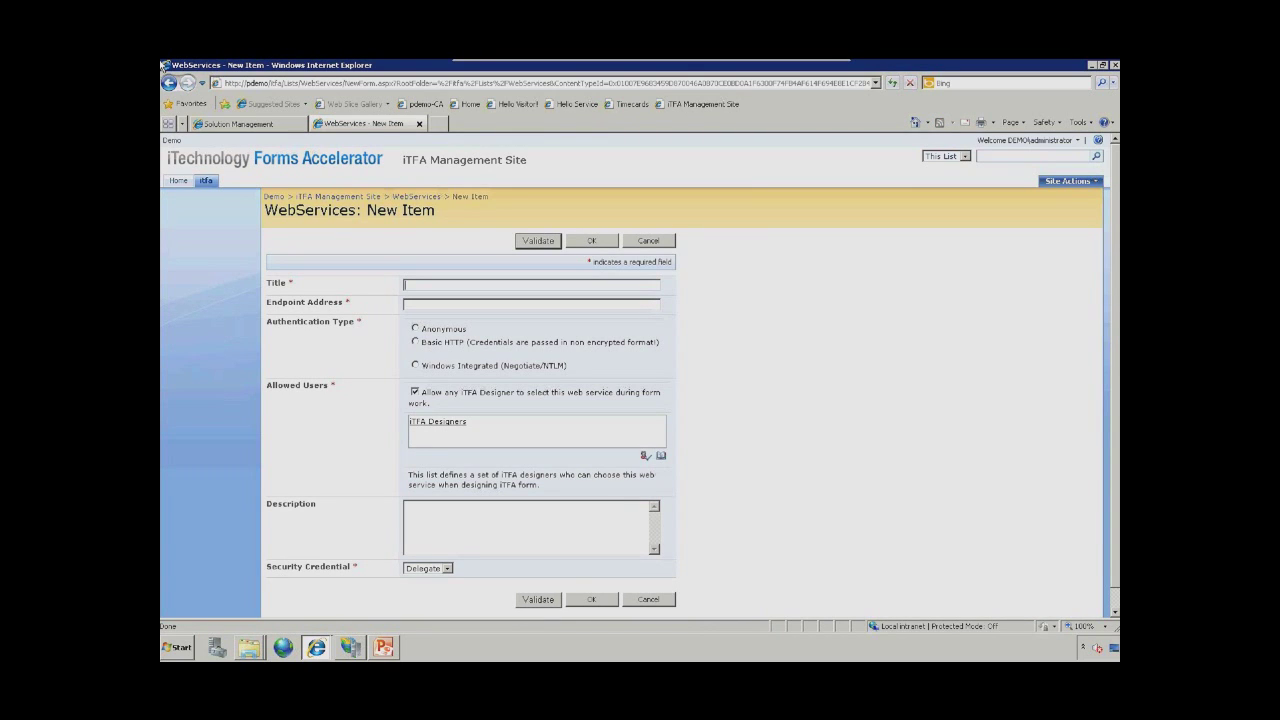
key(ctrl+t)
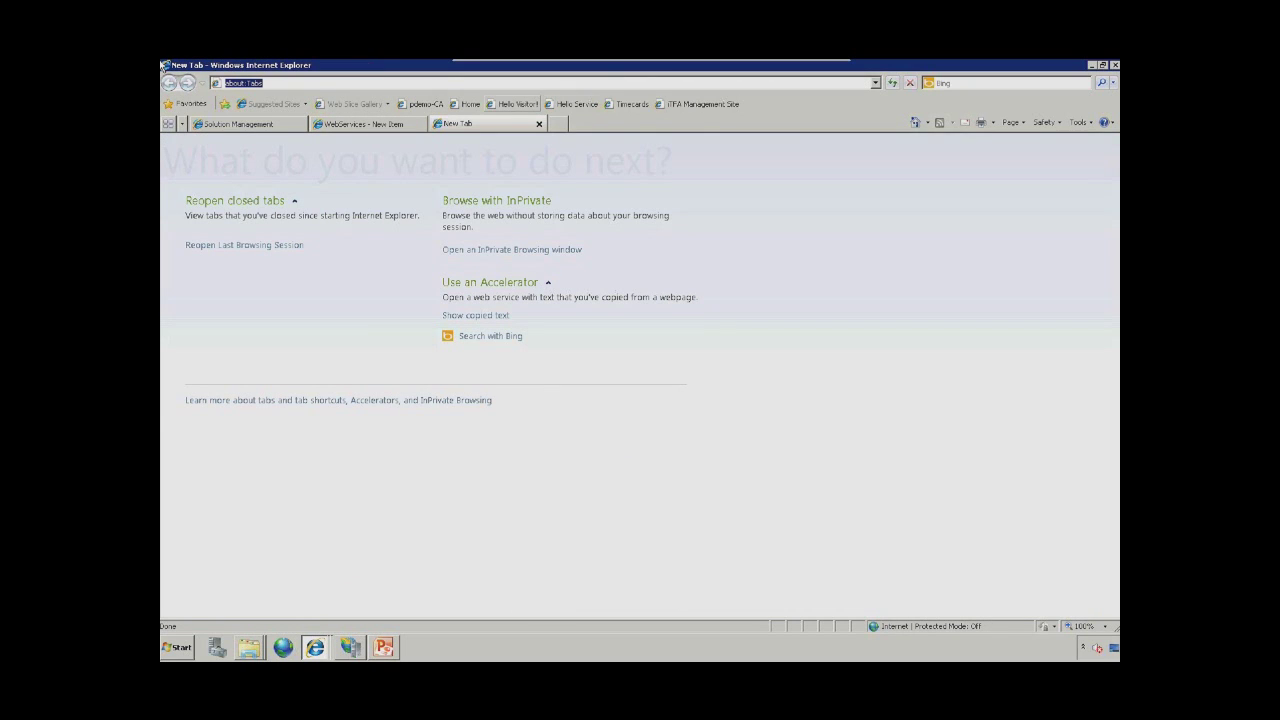
click(577, 104)
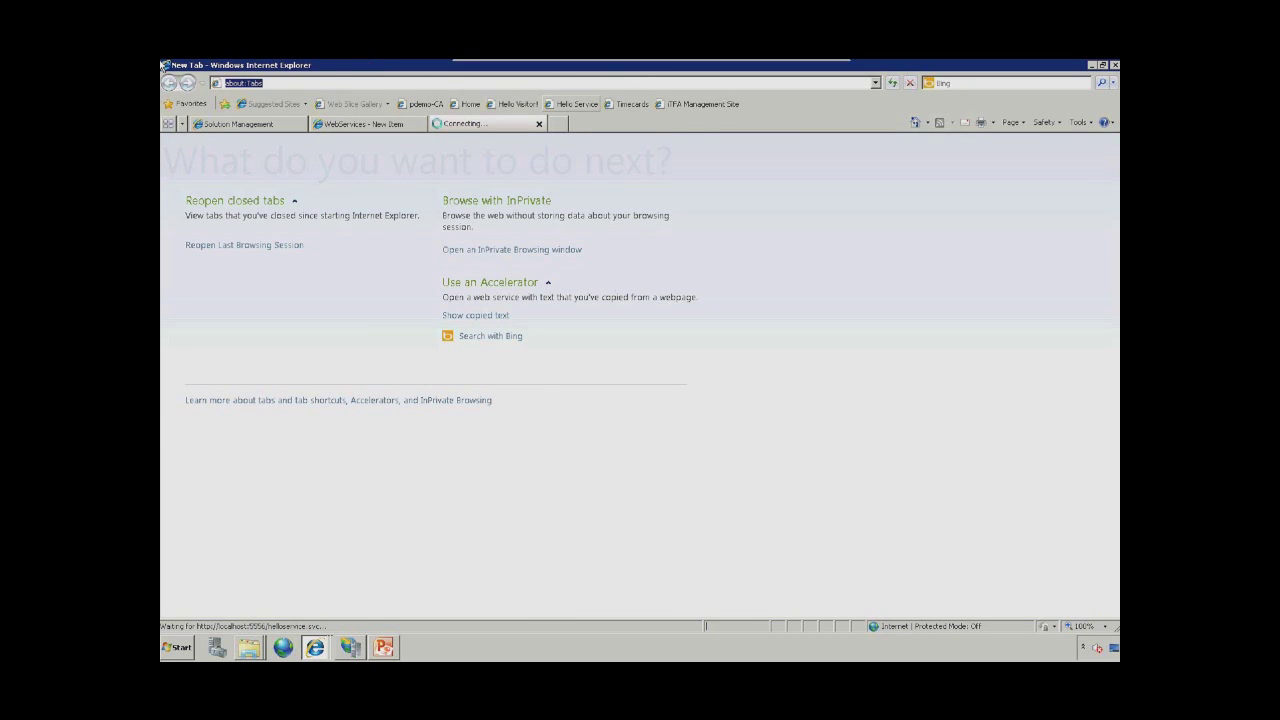
key(alt+d)
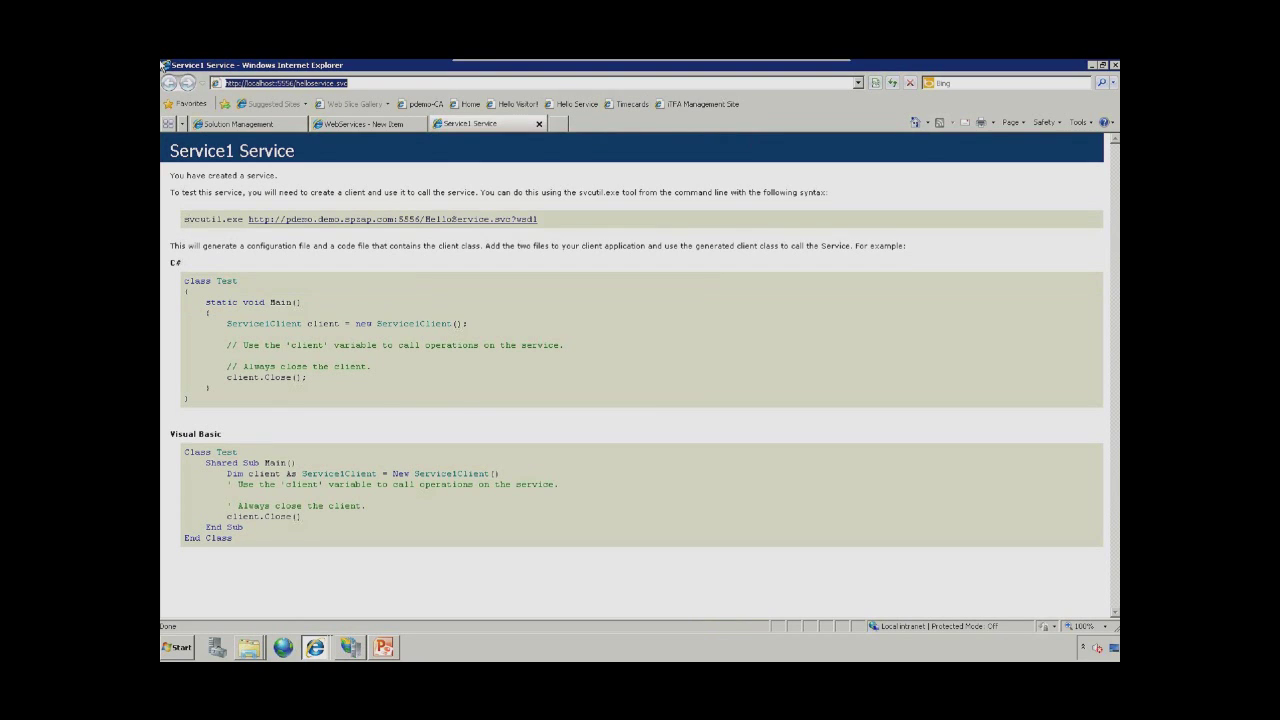
key(shift+F10)
key(Down)
key(Down)
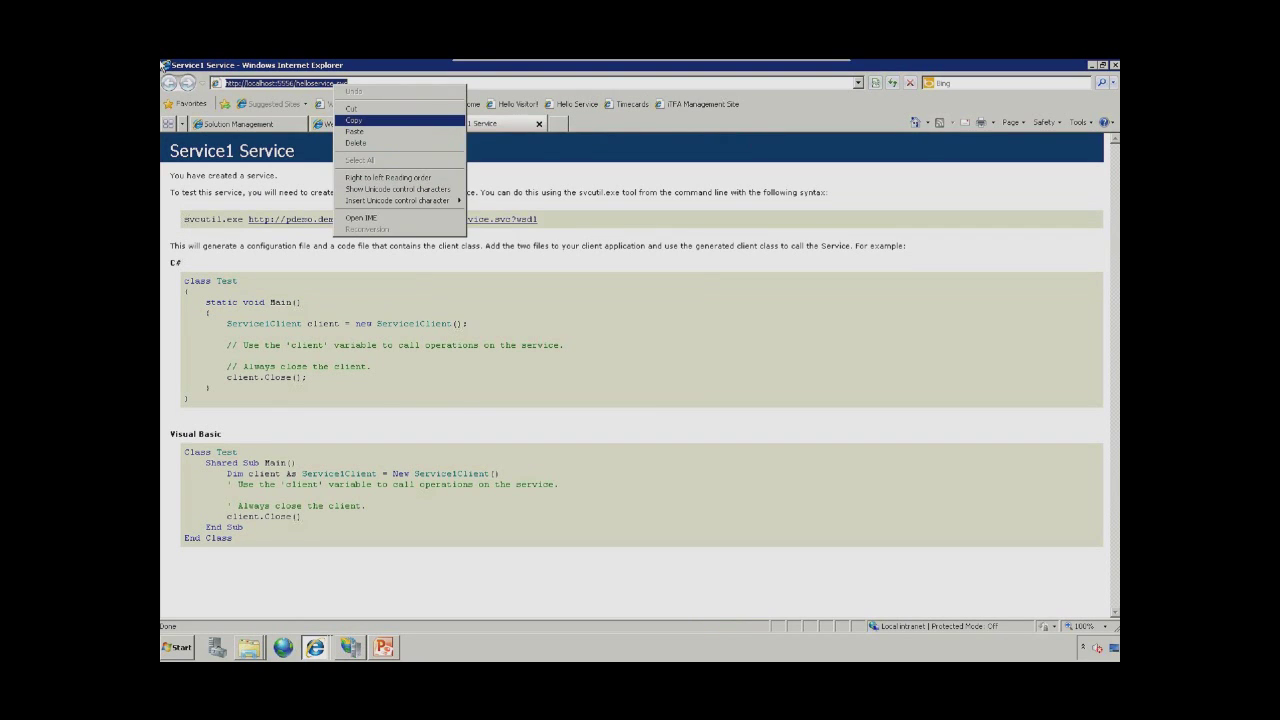
key(Return)
key(ctrl+shift+Tab)
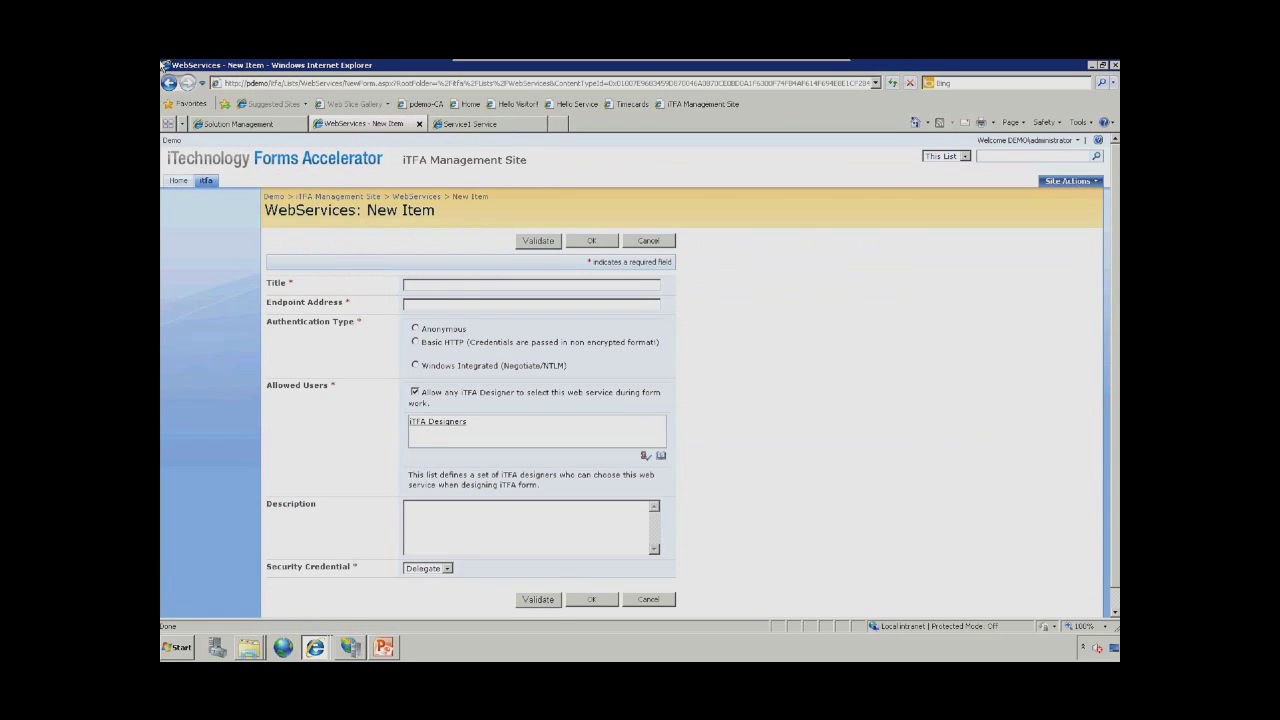
click(468, 285)
text(Hello Service)
key(ctrl+v)
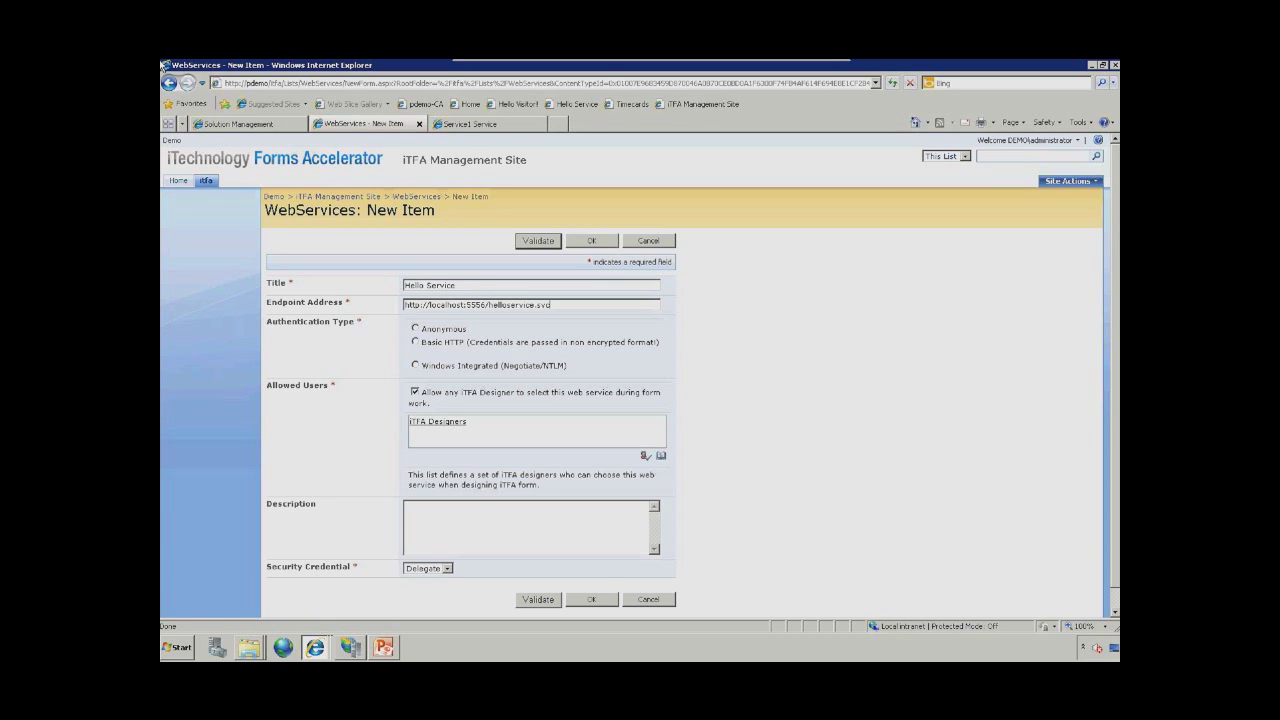
click(415, 365)
click(591, 240)
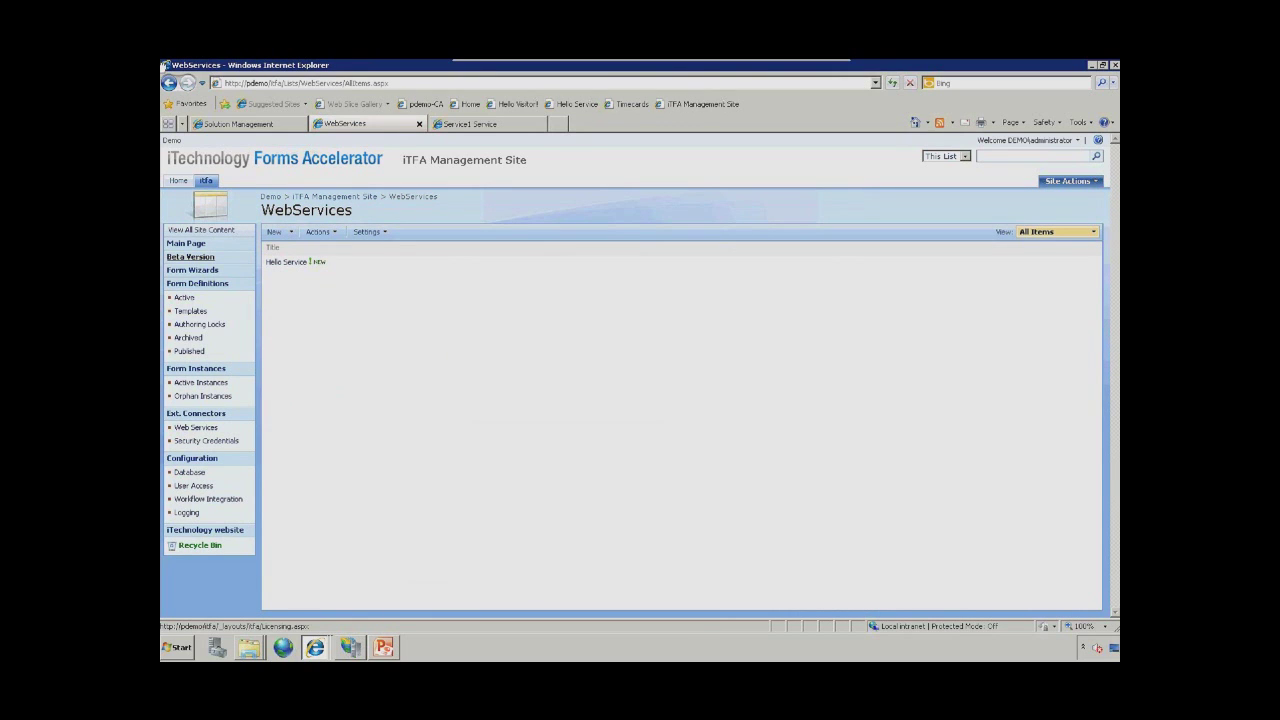
Step: Start the form wizard with the Basic Submit Form template
click(193, 270)
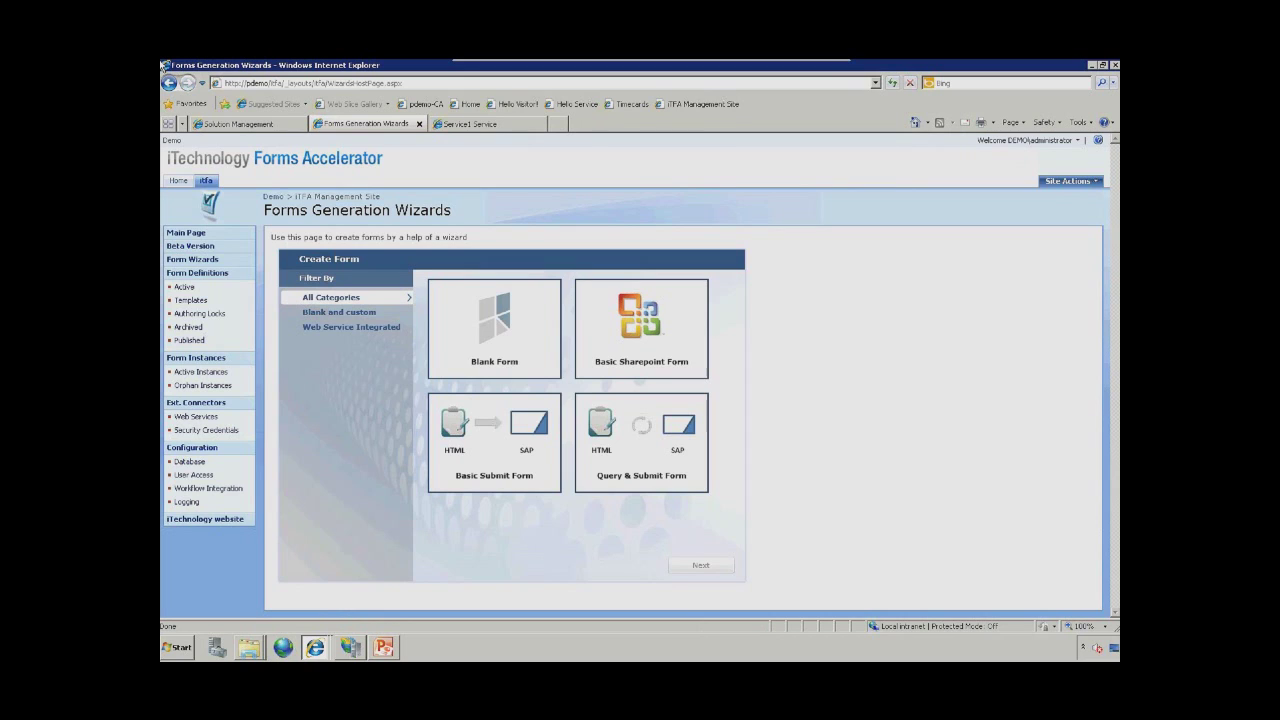
click(494, 443)
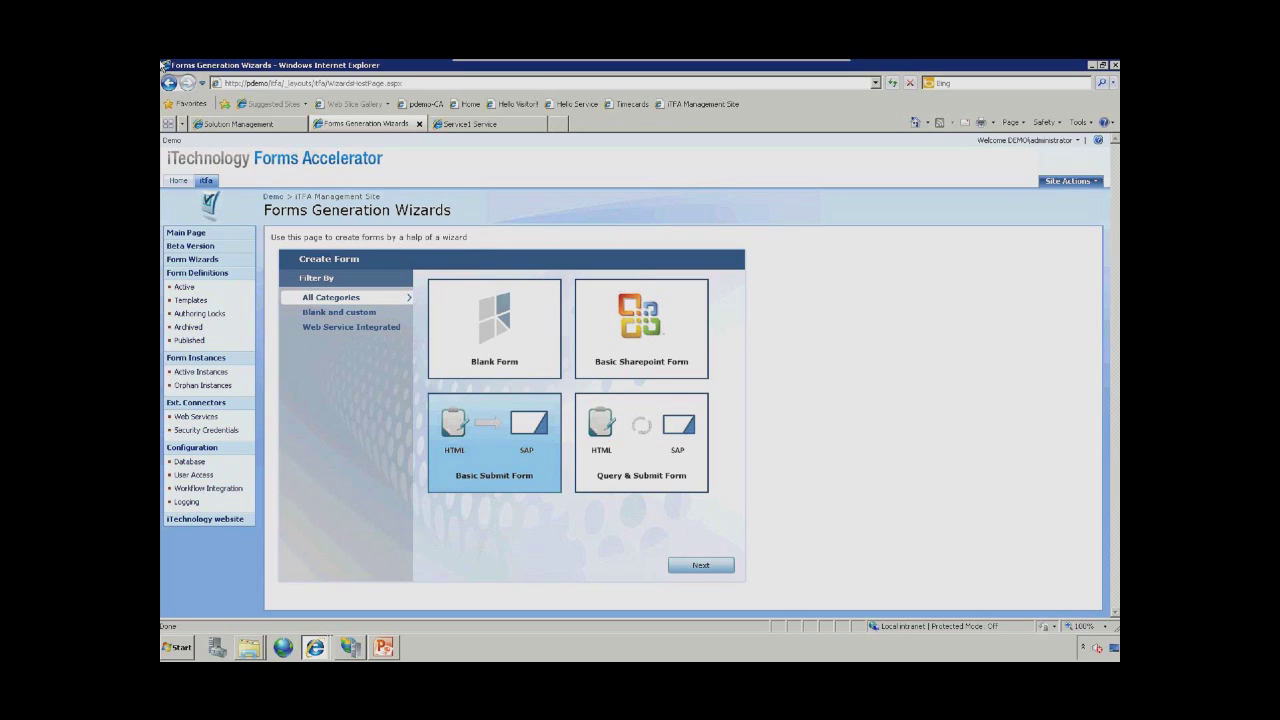
click(700, 565)
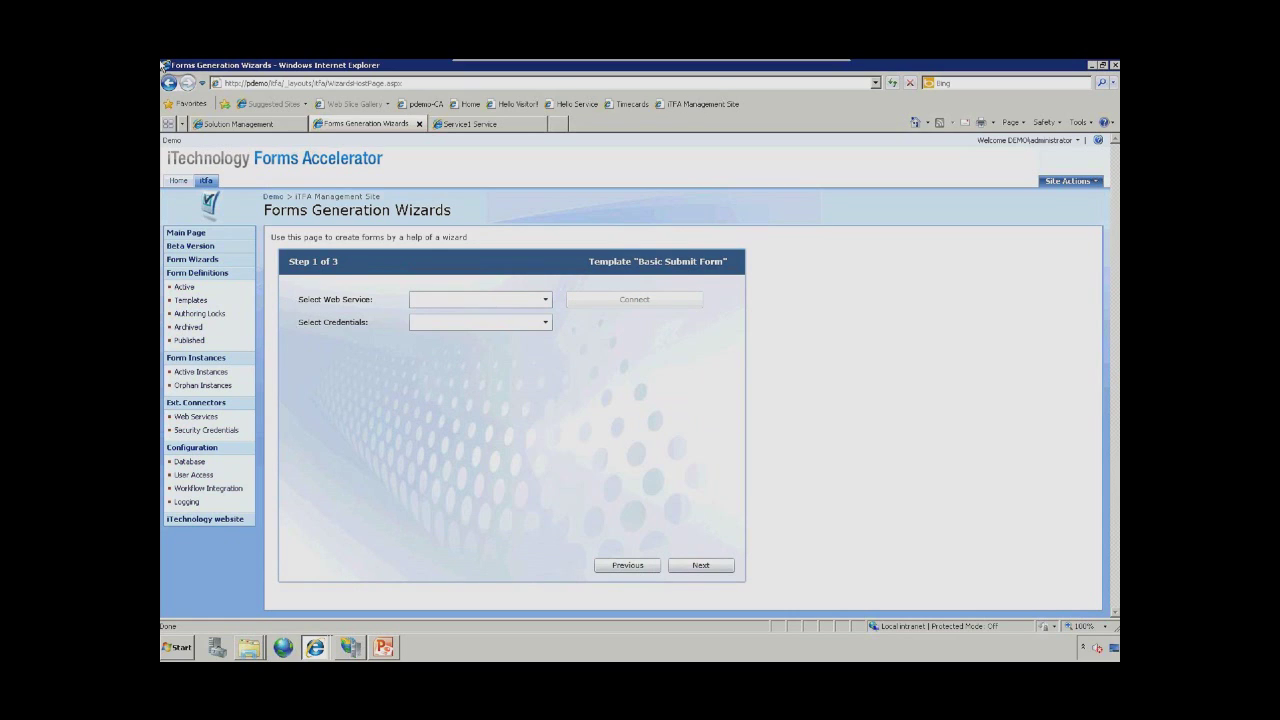
Step: Connect the form to the Hello Service web service using the Delegate credentials
click(545, 299)
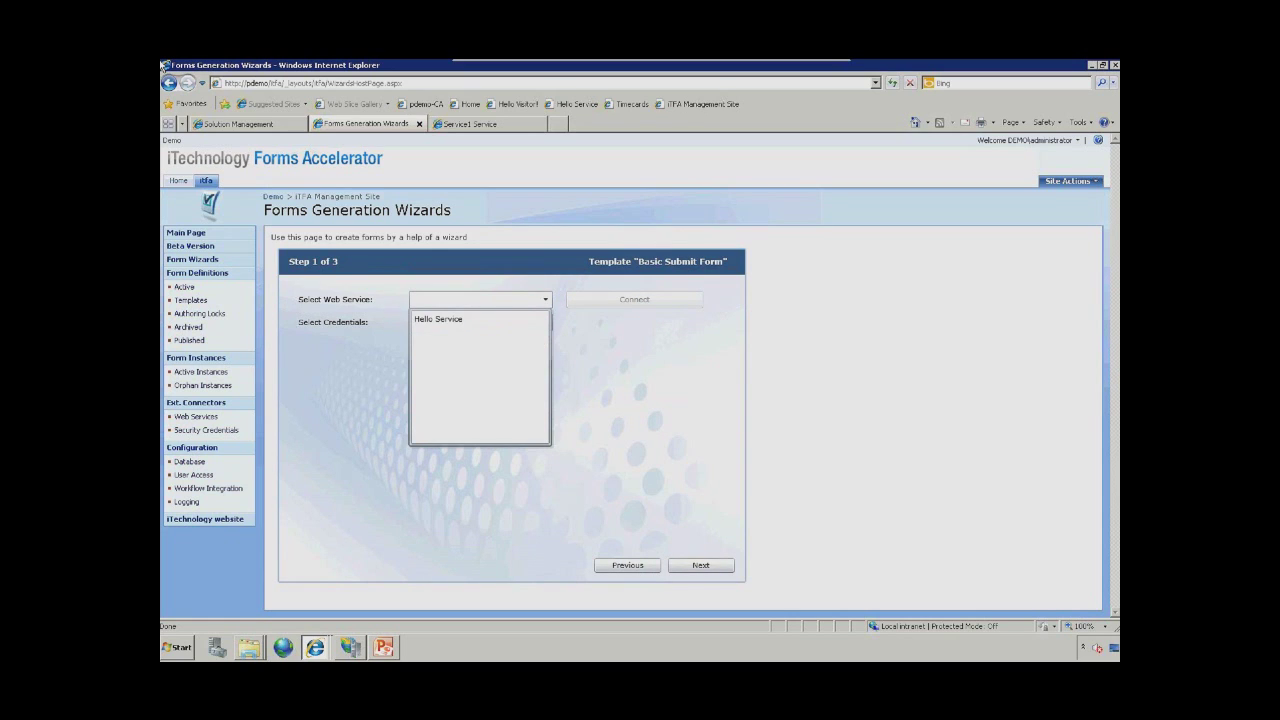
click(438, 319)
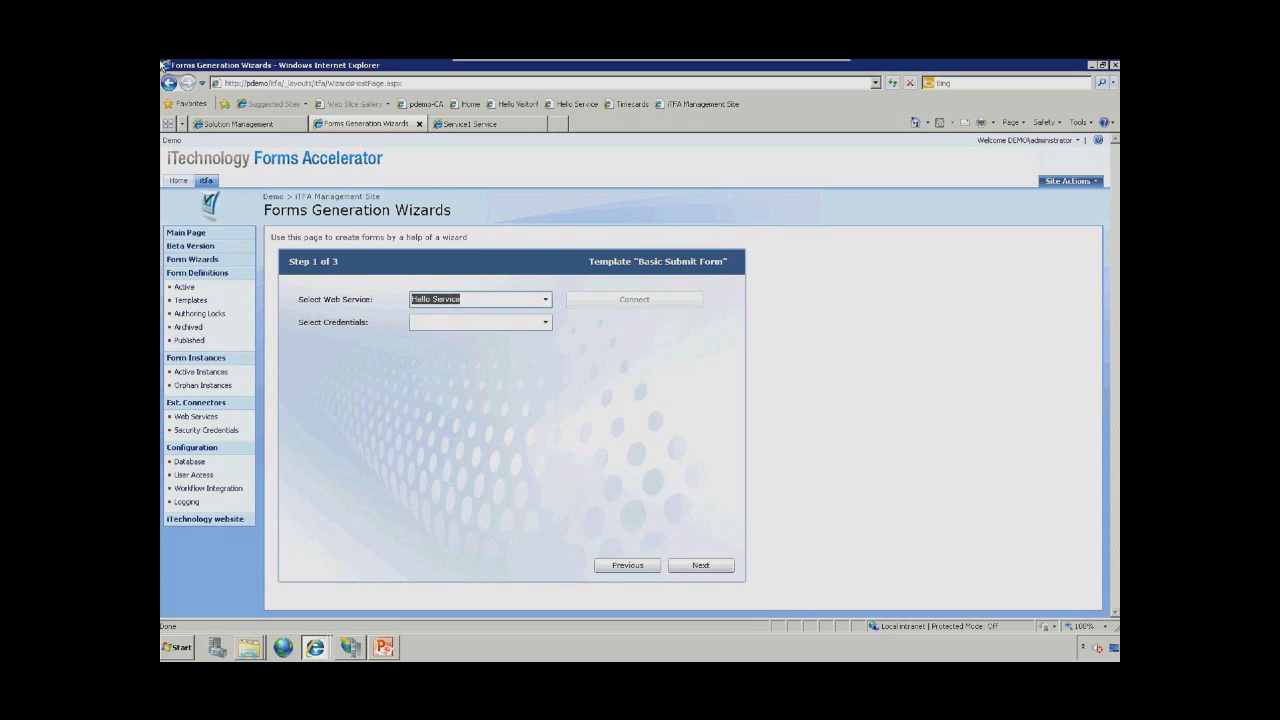
click(545, 322)
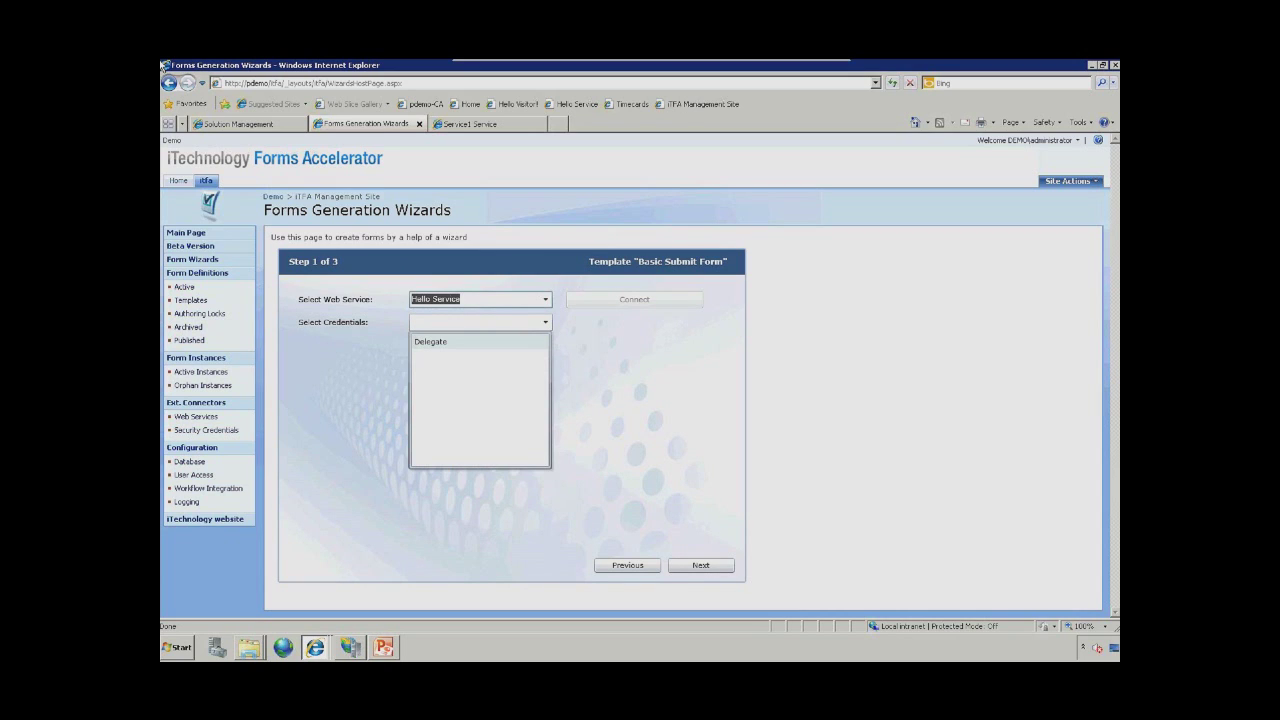
click(430, 341)
click(634, 299)
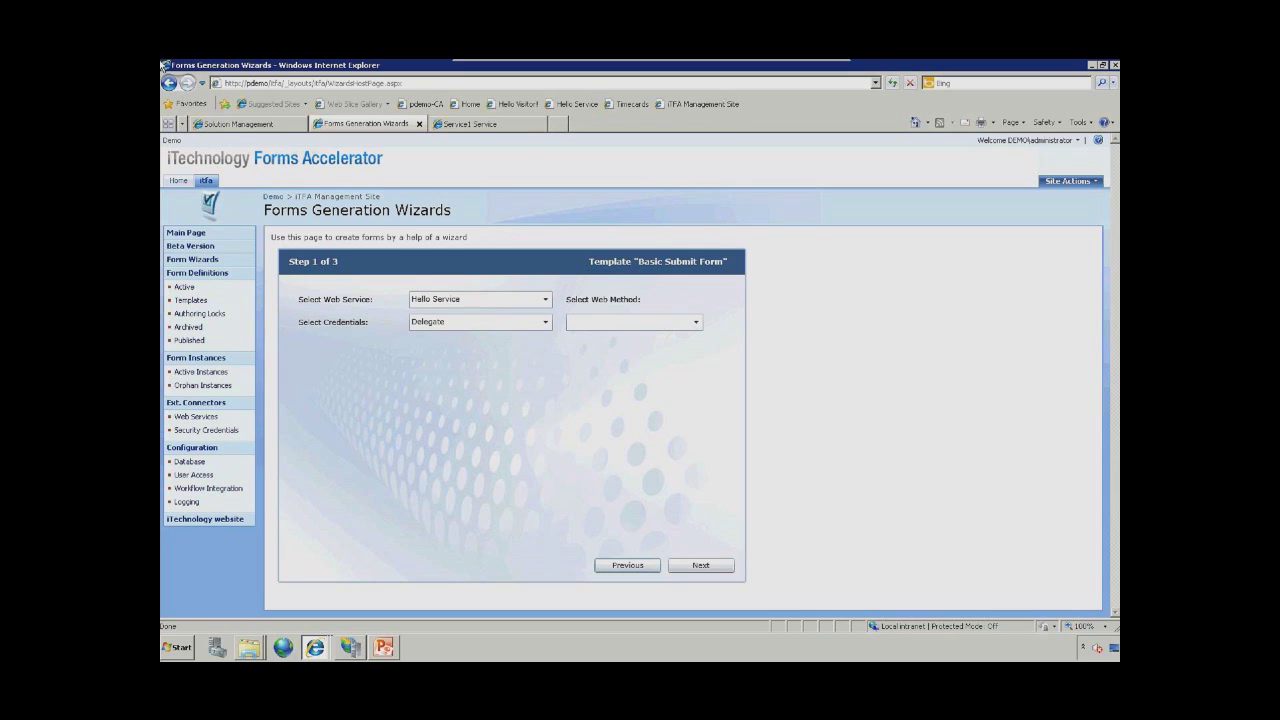
Step: Choose the AddOpinion web method and accept its available fields for the form
click(696, 322)
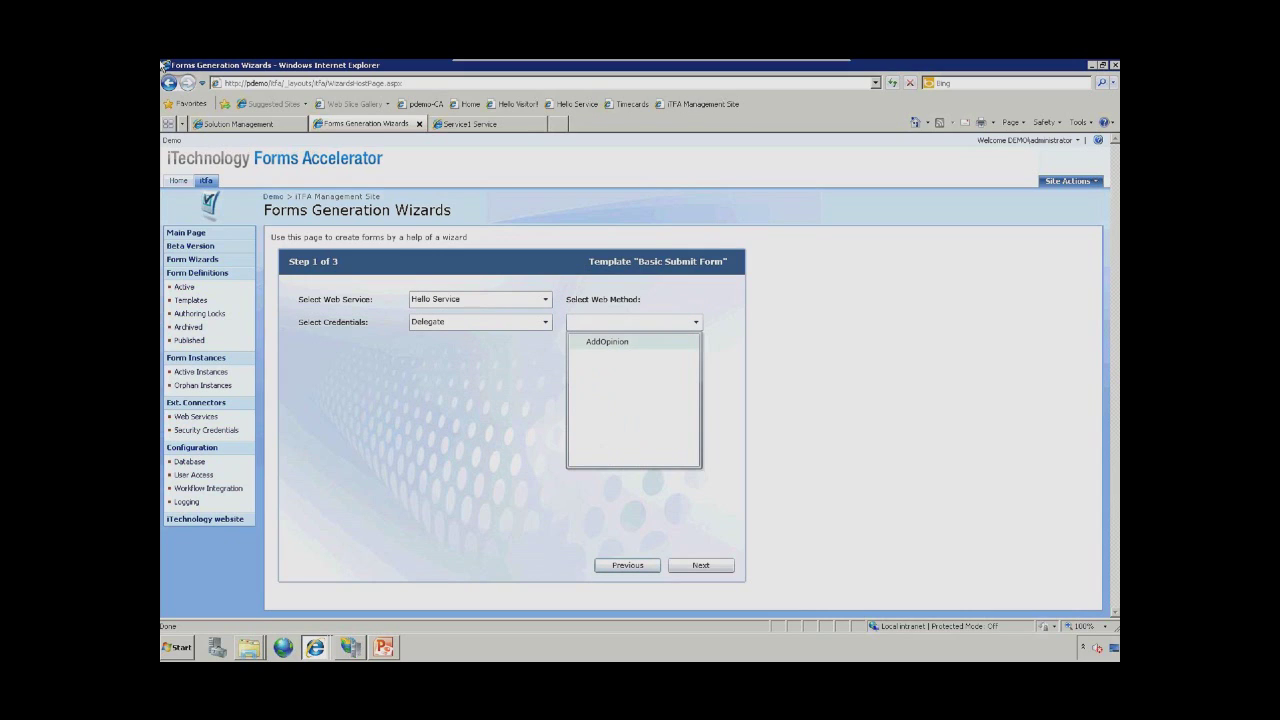
click(607, 341)
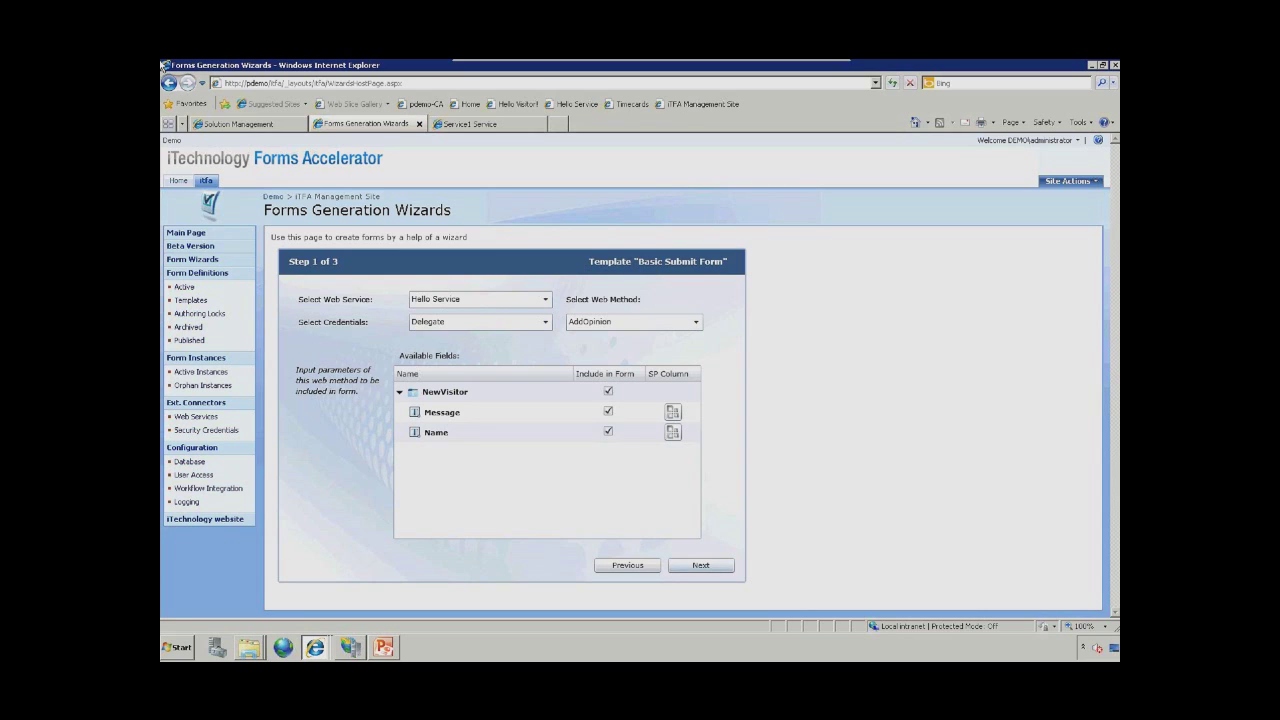
click(700, 565)
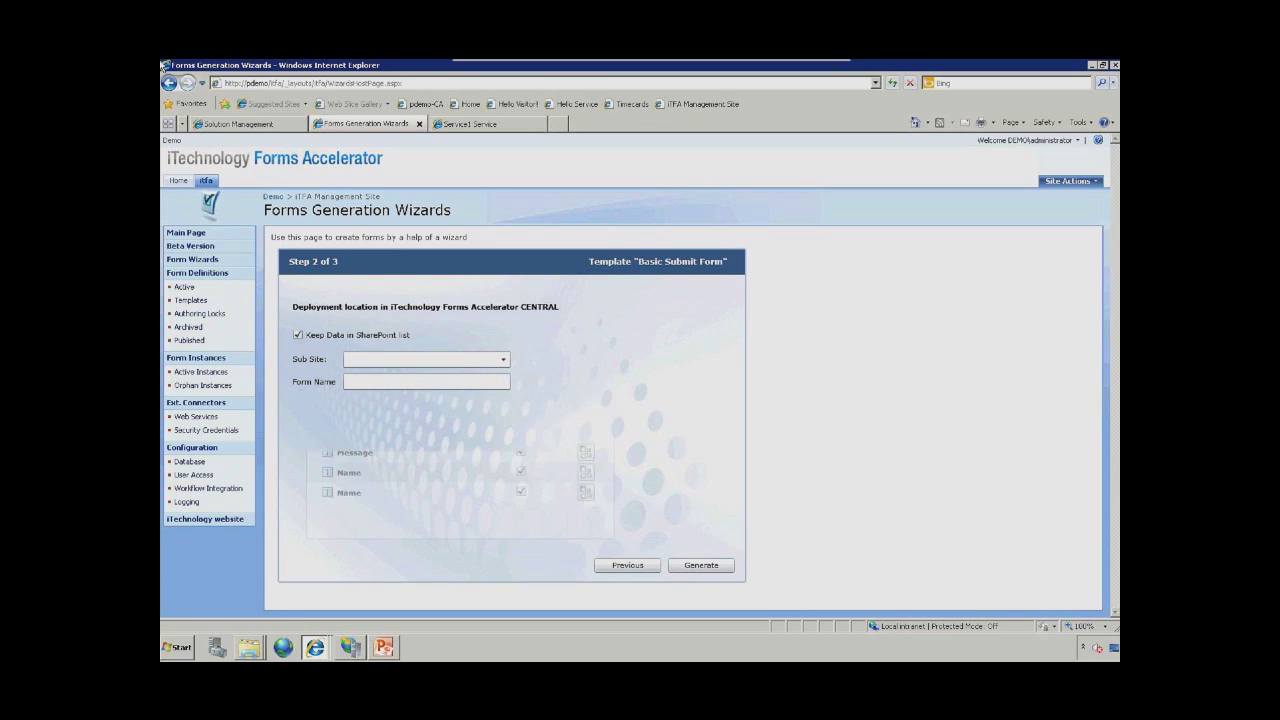
Step: Set the deployment sub site to Demo, name the form Wizards Test, and generate it
click(503, 359)
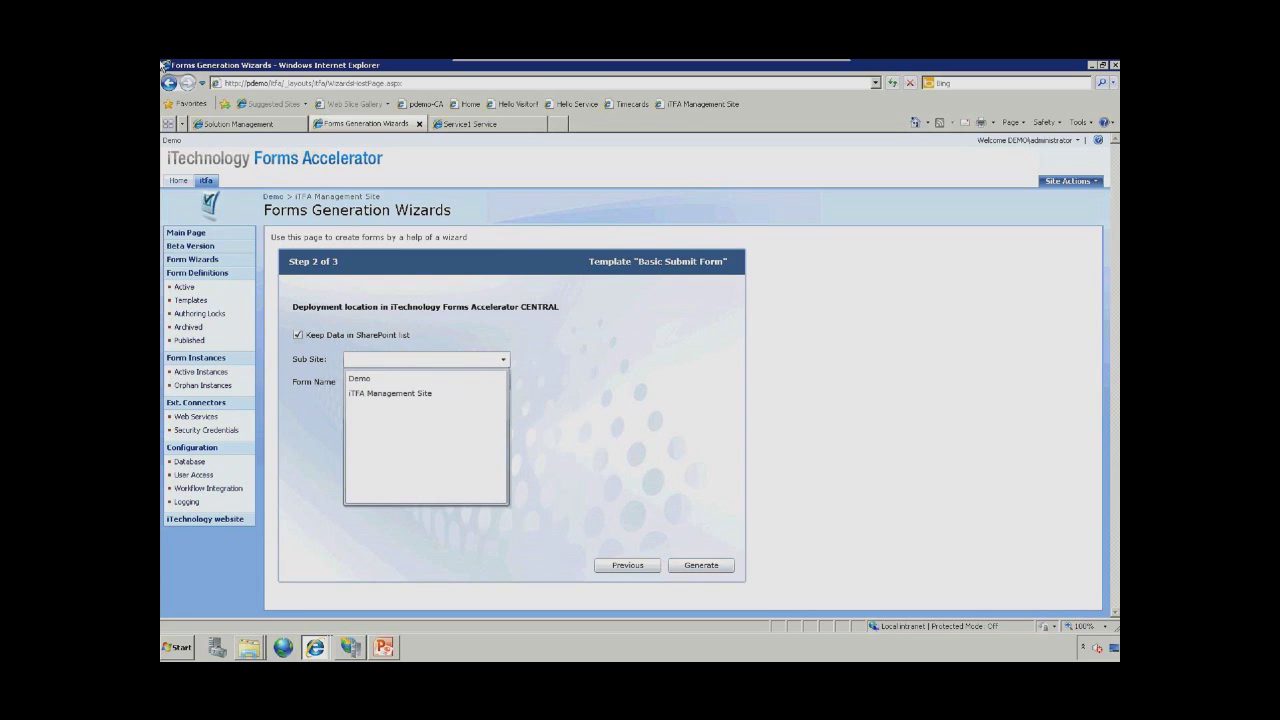
click(359, 378)
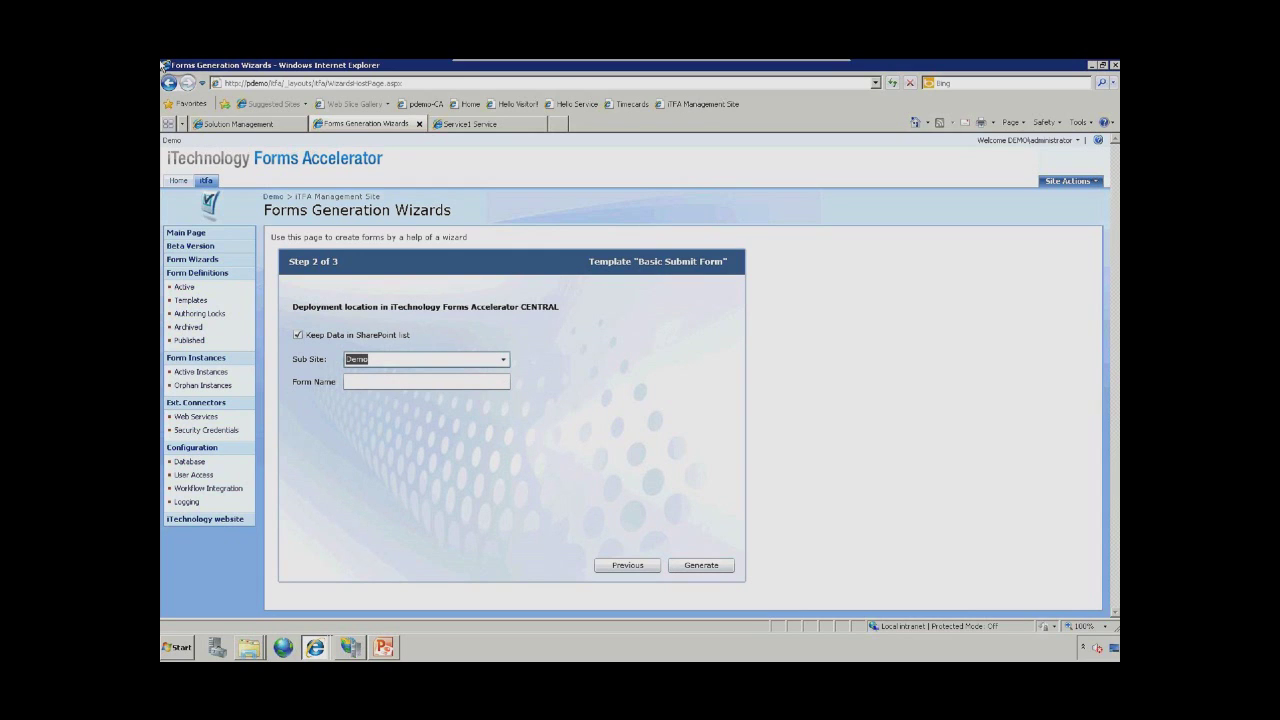
click(400, 382)
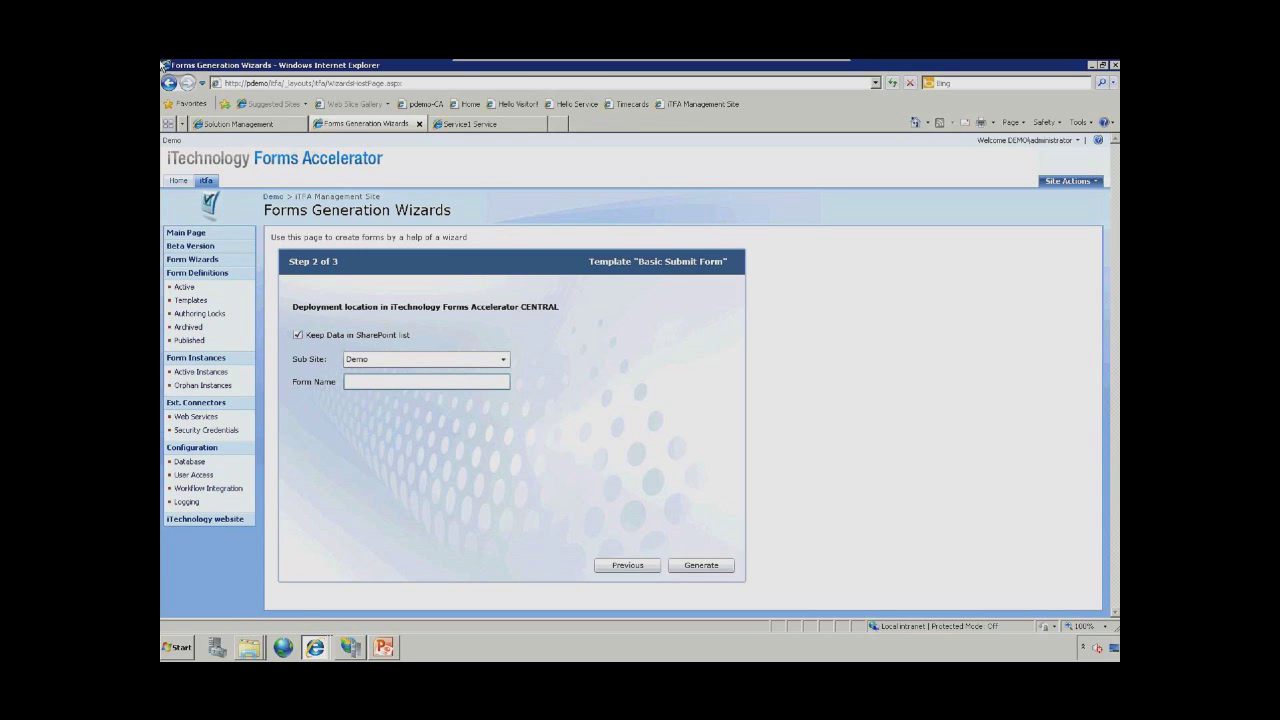
text(Wizards Test)
click(701, 566)
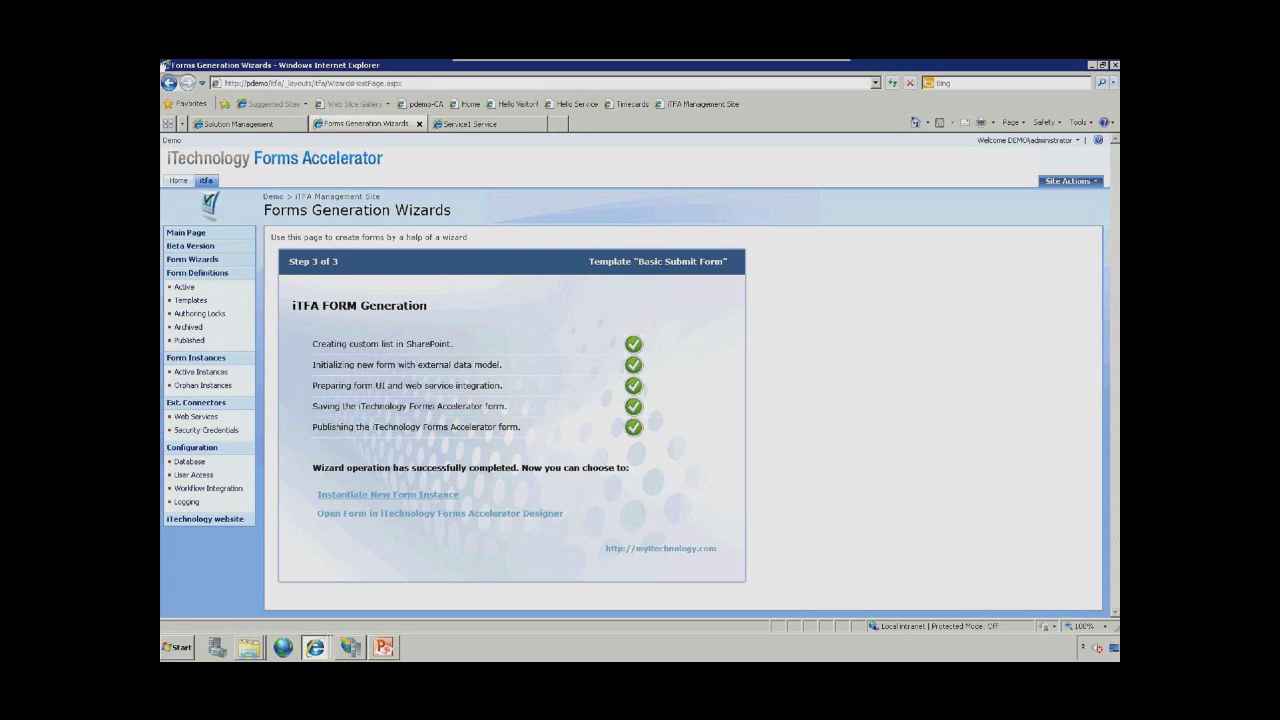
Step: Instantiate the generated form, save it with the message "Wizards work!" and a visitor's name, and check the entry on the Hello Visitor page
click(387, 494)
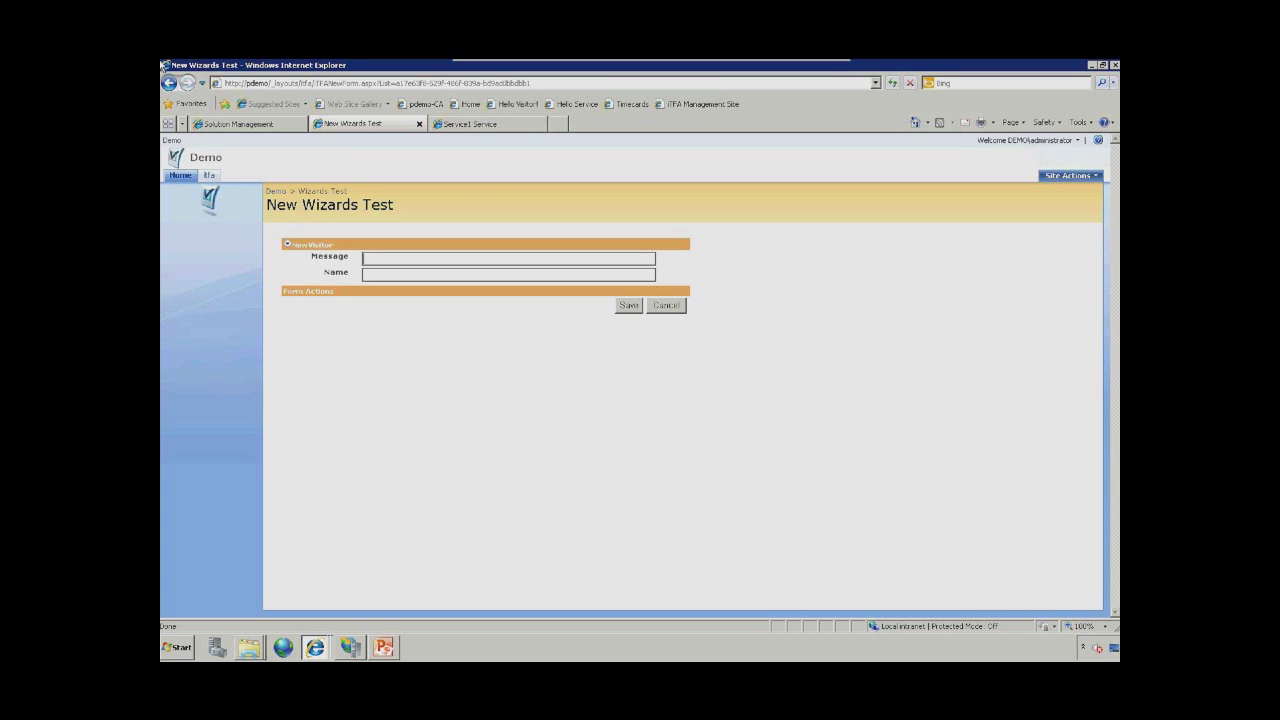
text(Wizards word)
text(!)
key(Tab)
text(Petya)
click(628, 305)
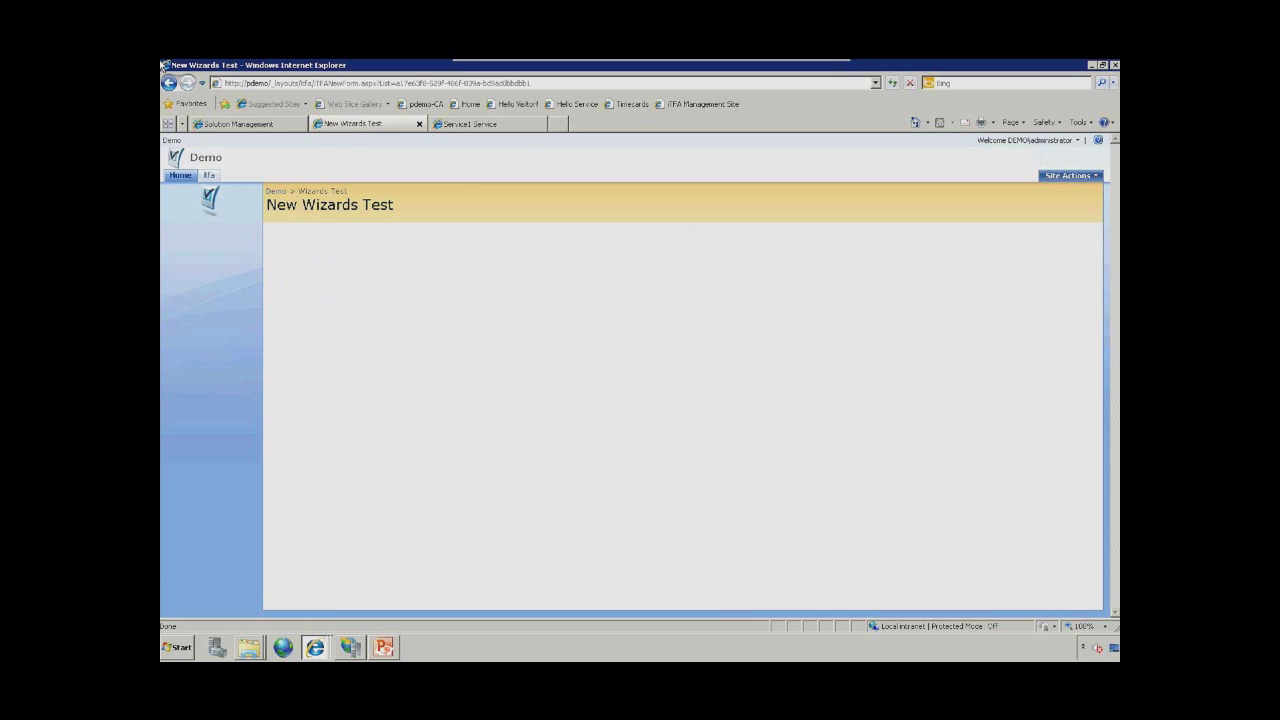
click(518, 104)
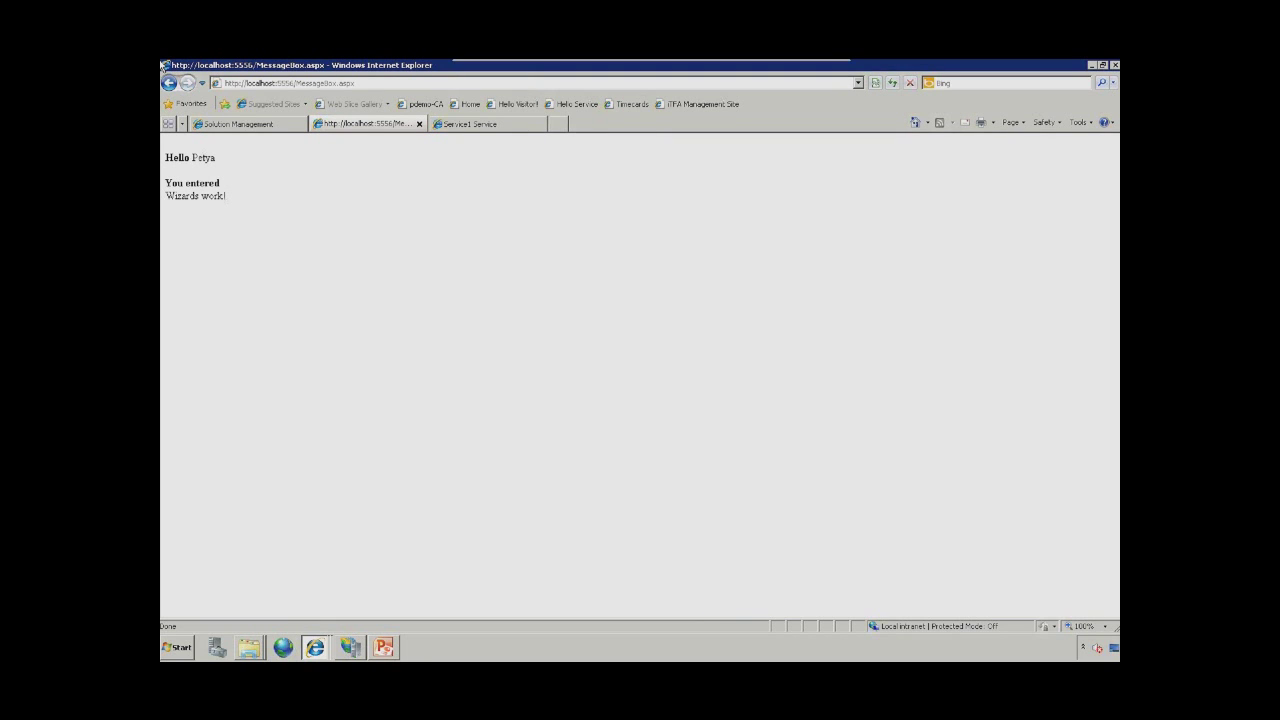
Step: Switch to PowerPoint Viewer and advance the presentation to the Forms Designer Test slide
key(alt+Tab)
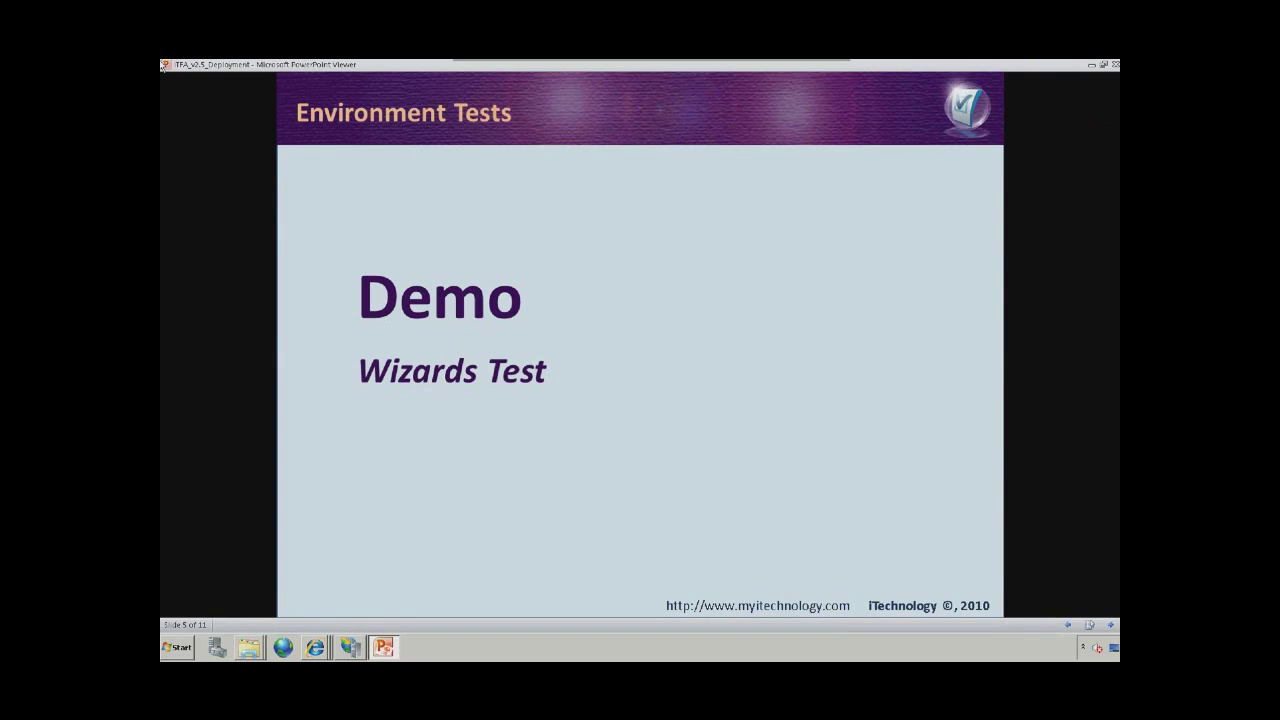
key(Right)
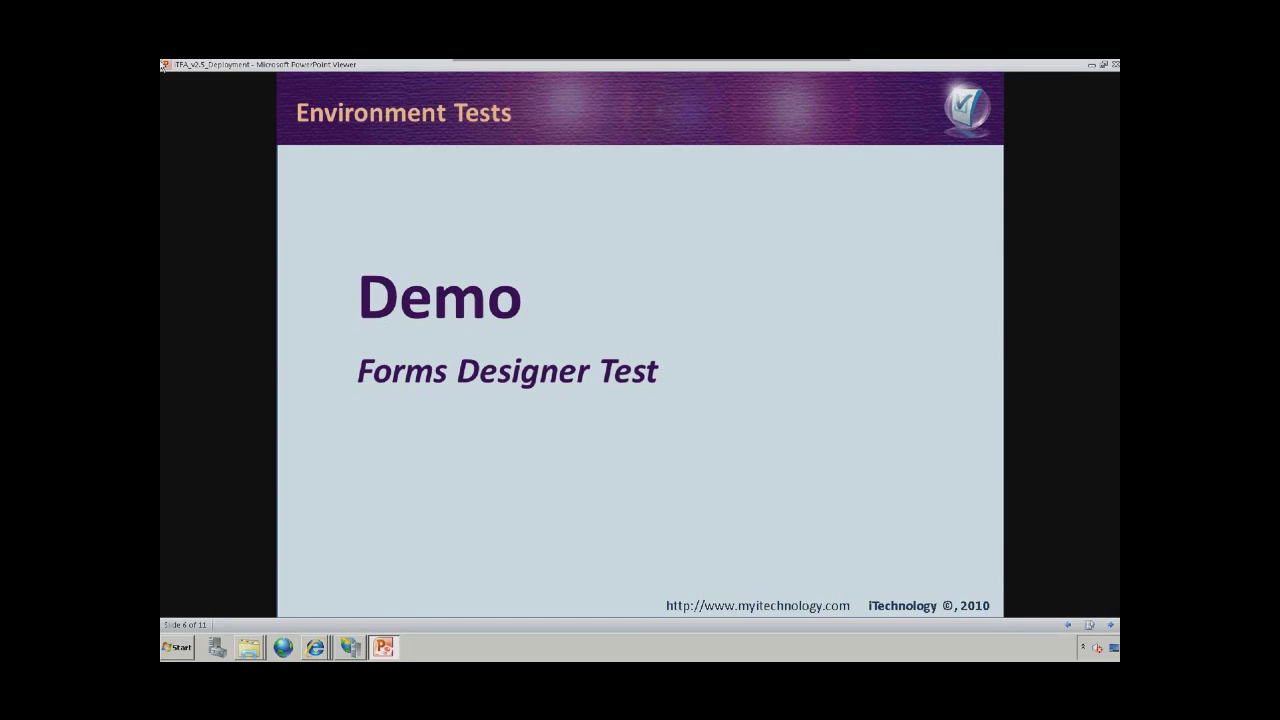
Step: Switch to Internet Explorer and open the Demo site's home page
click(315, 647)
click(277, 618)
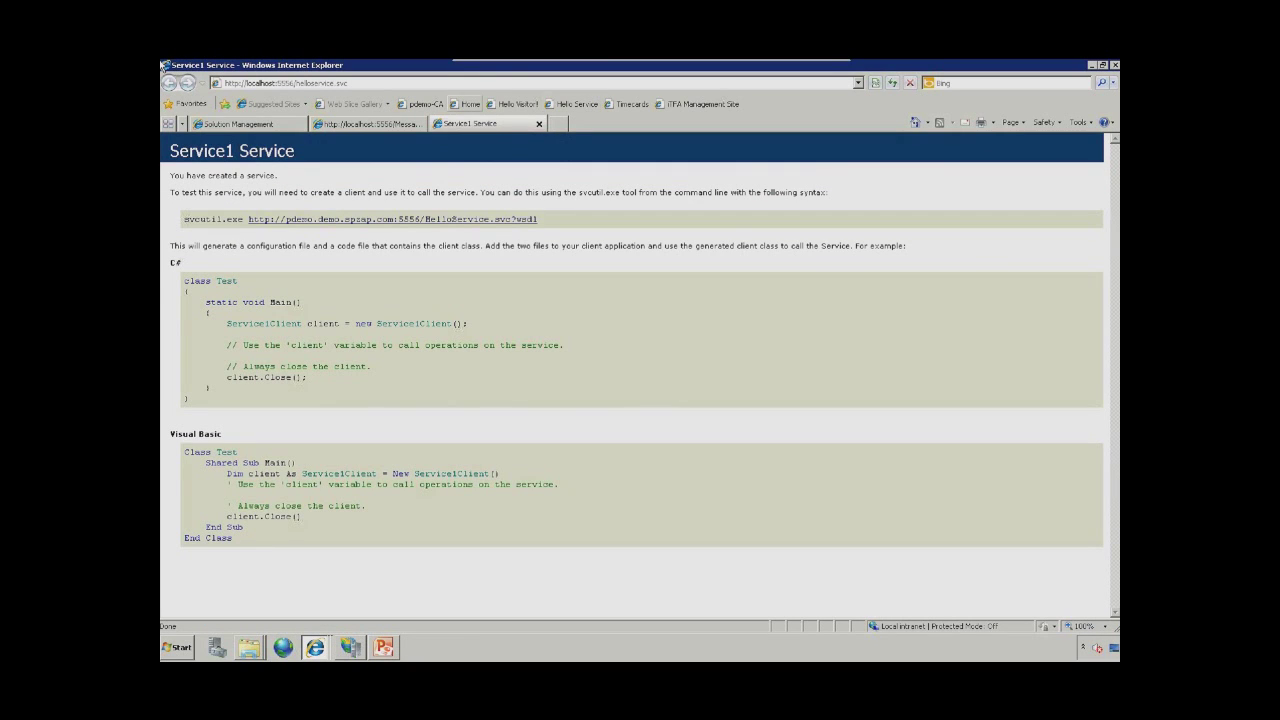
click(470, 104)
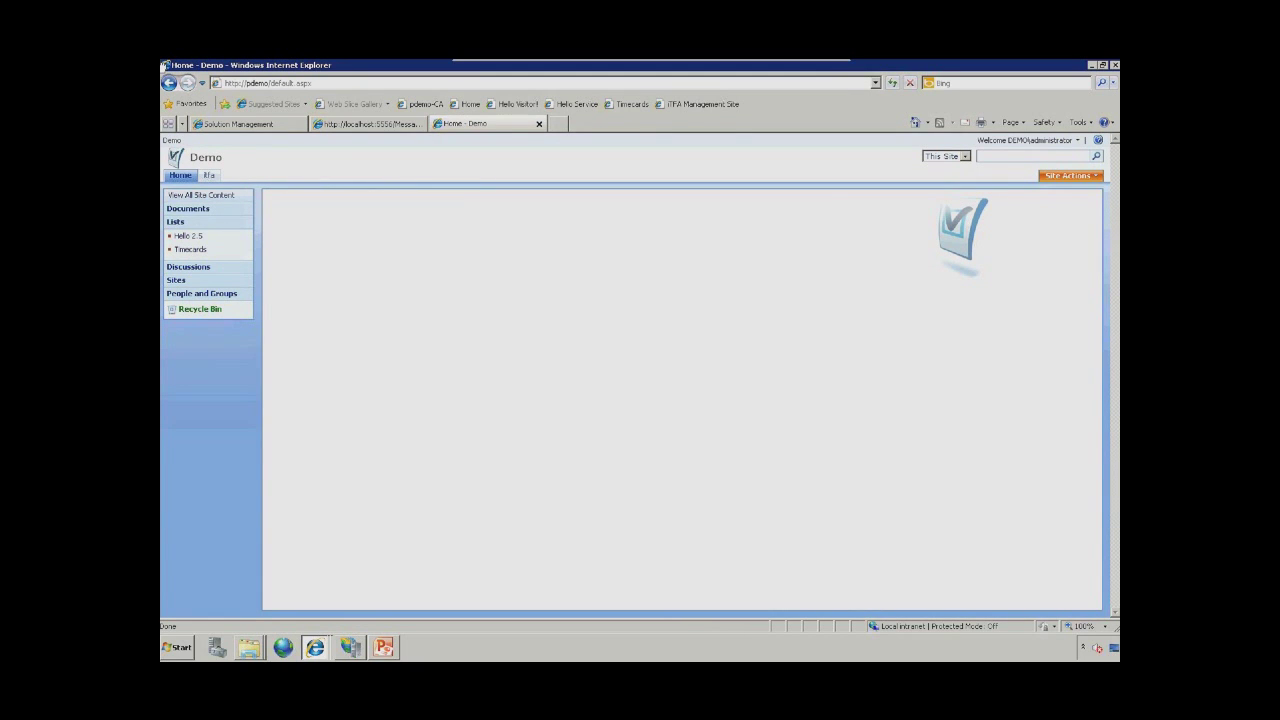
Step: Create a custom list named Designer Test on the Demo site
click(1068, 175)
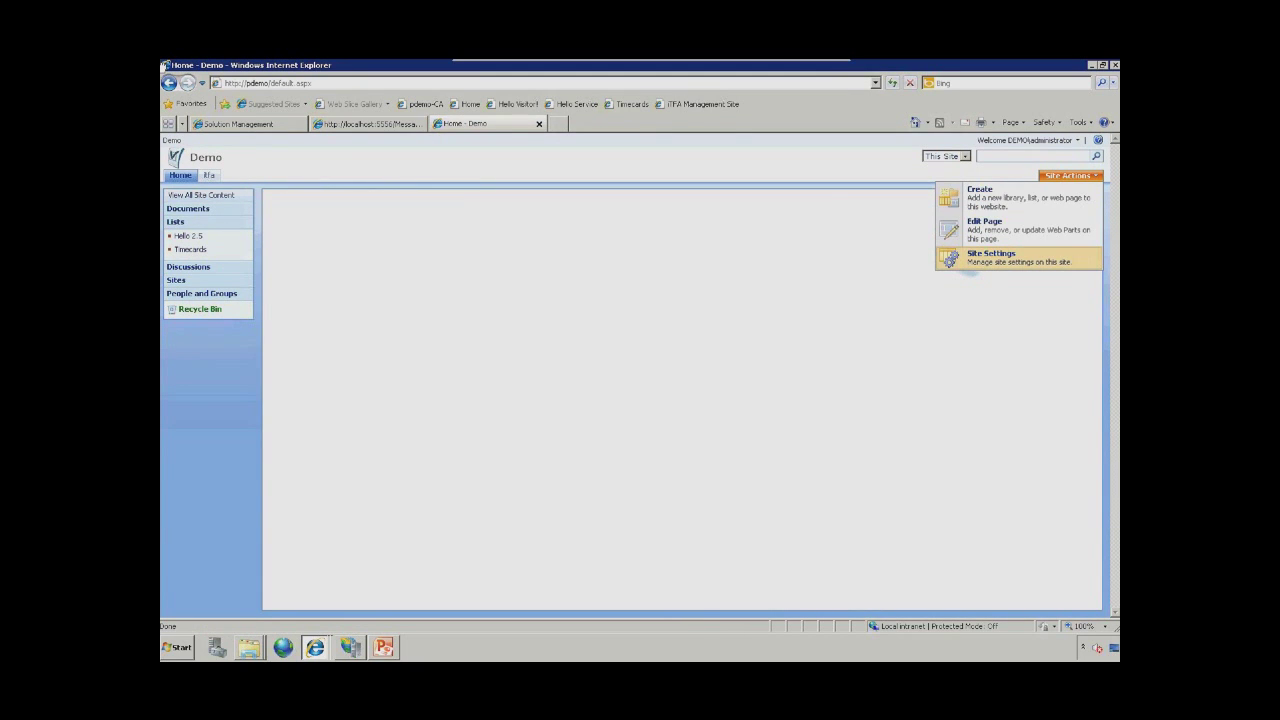
click(985, 256)
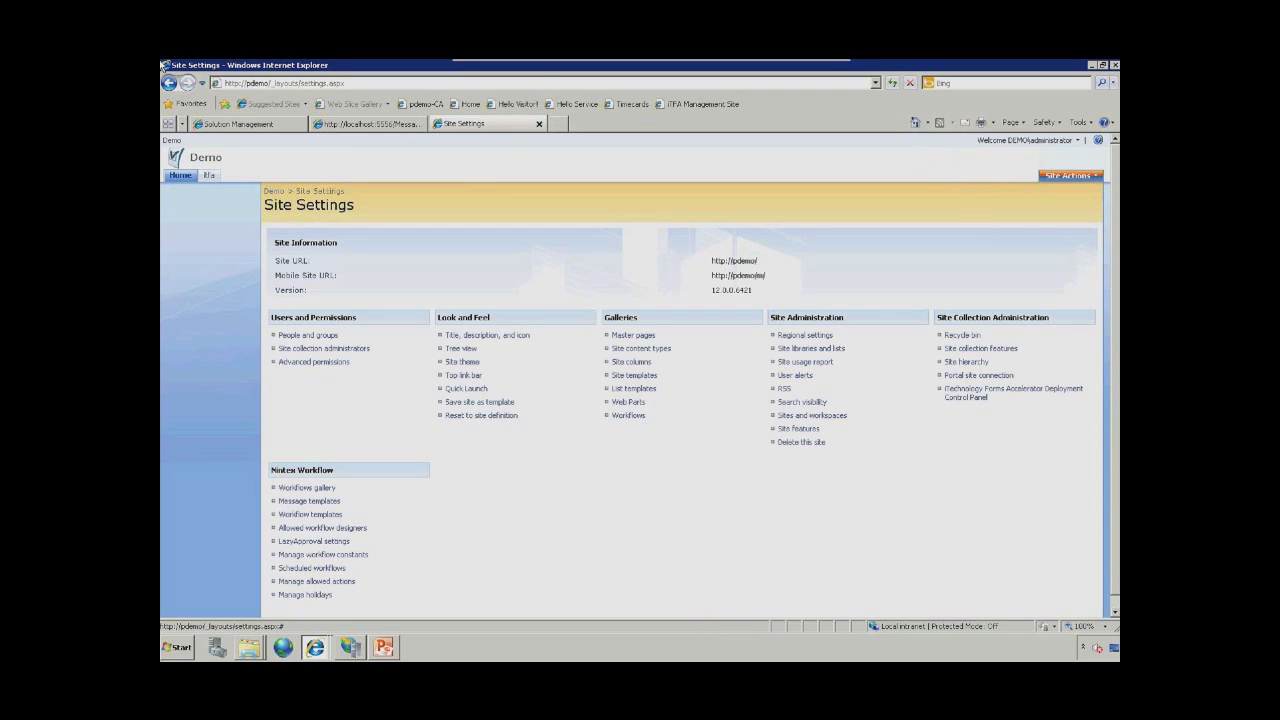
click(1020, 197)
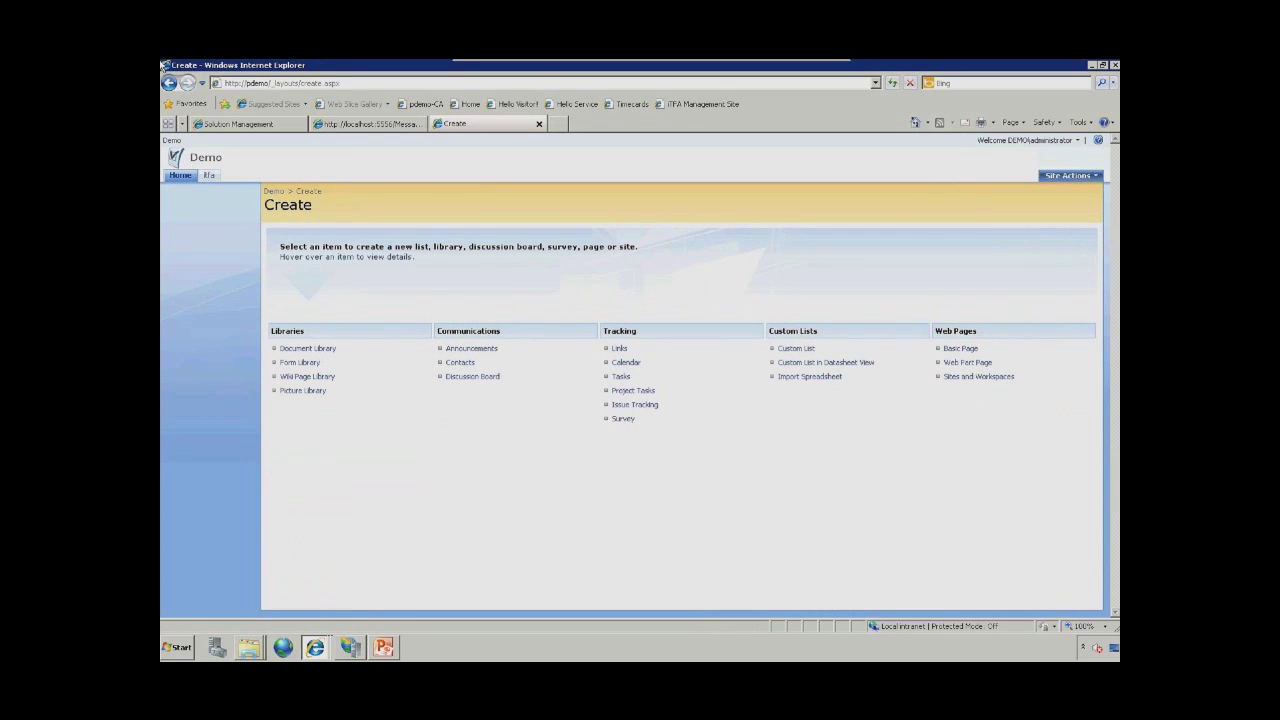
click(796, 348)
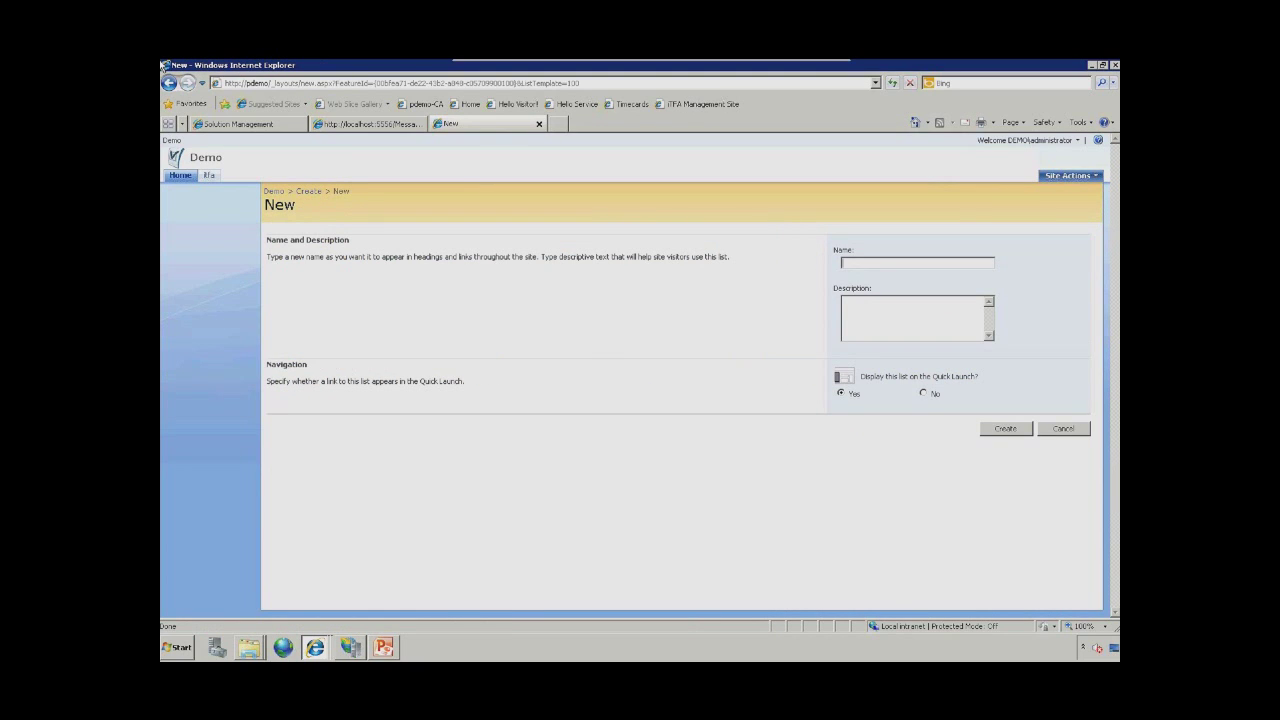
text(Designer Test)
key(Return)
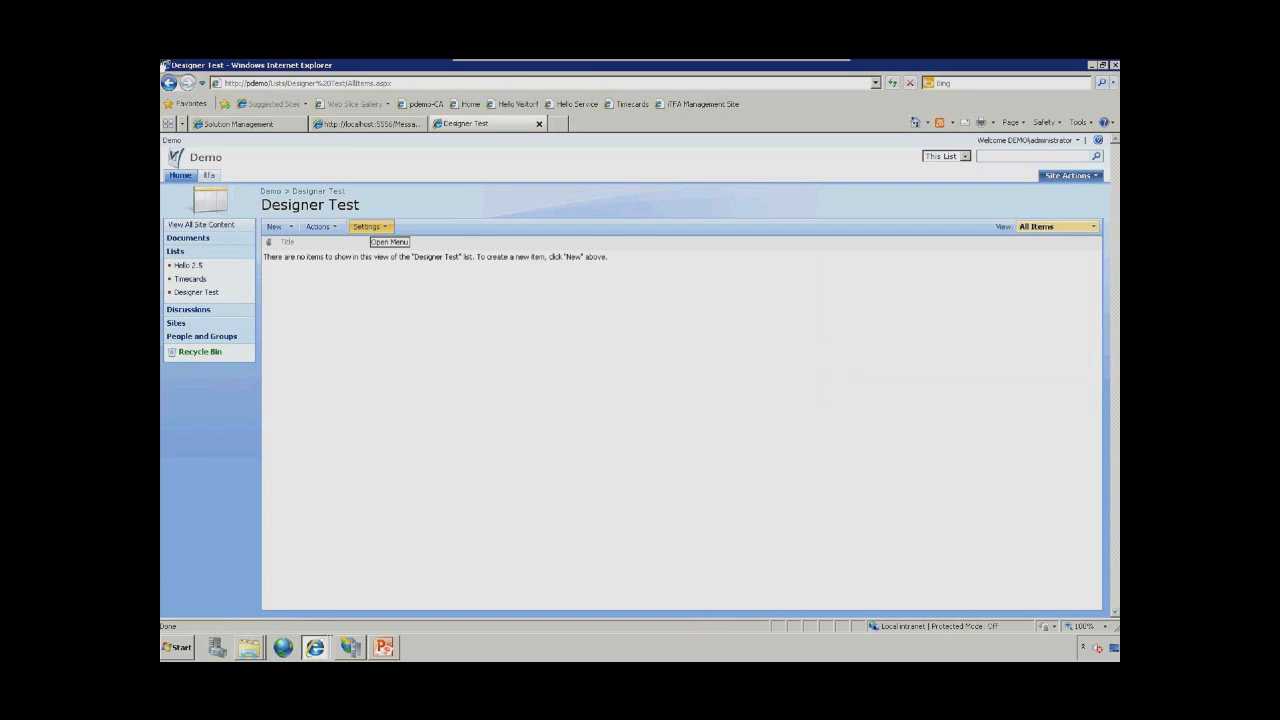
Step: Enable iTechnology Forms Integration in the Designer Test list's settings, with the data schema loaded
click(370, 229)
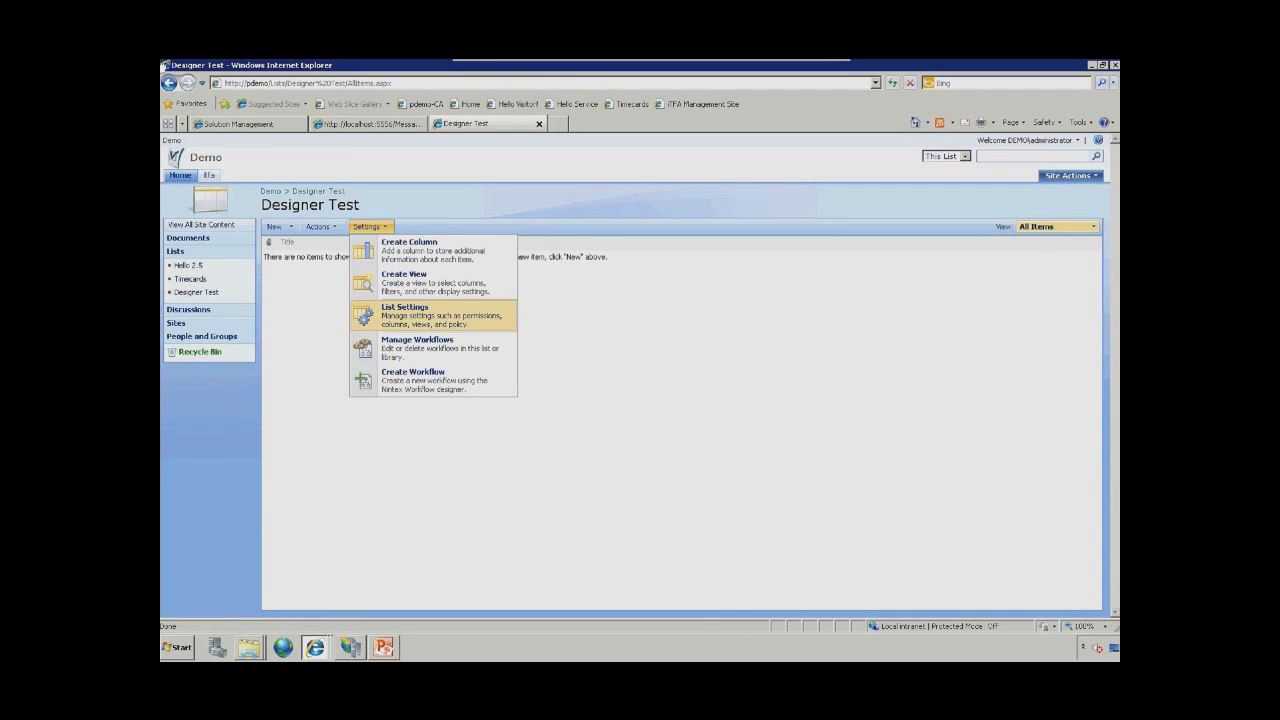
click(404, 310)
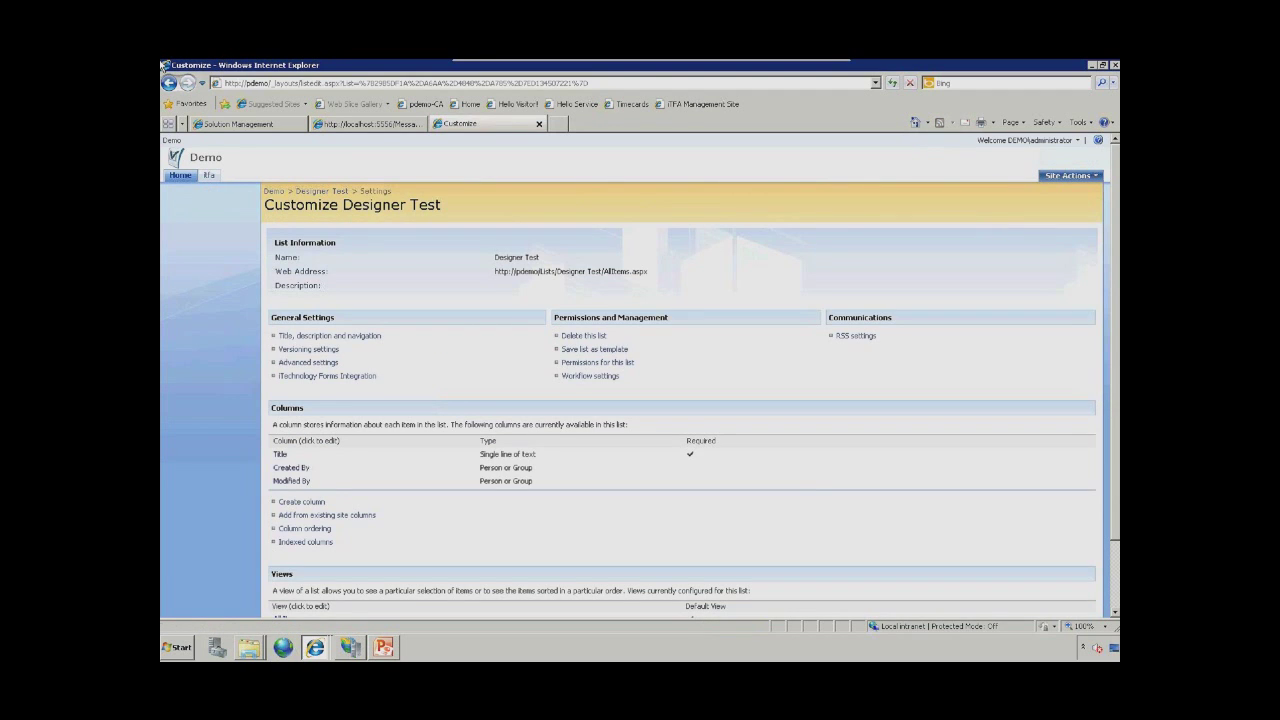
click(327, 375)
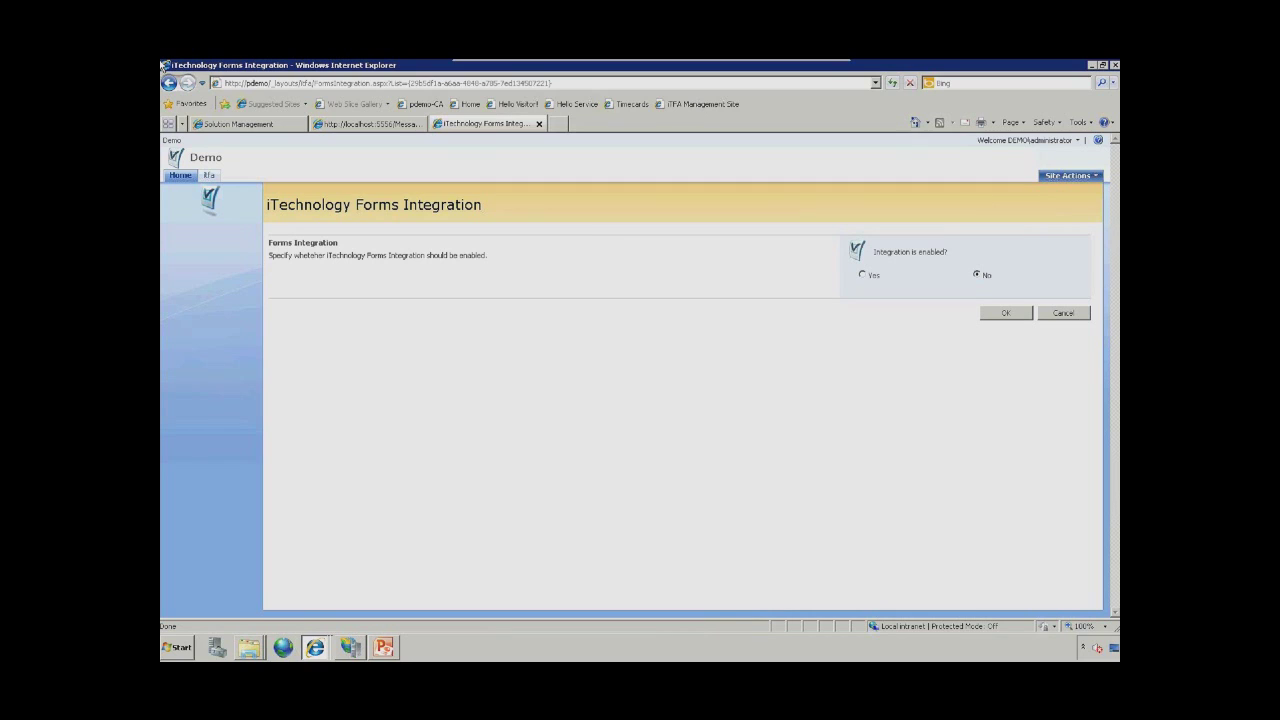
click(862, 274)
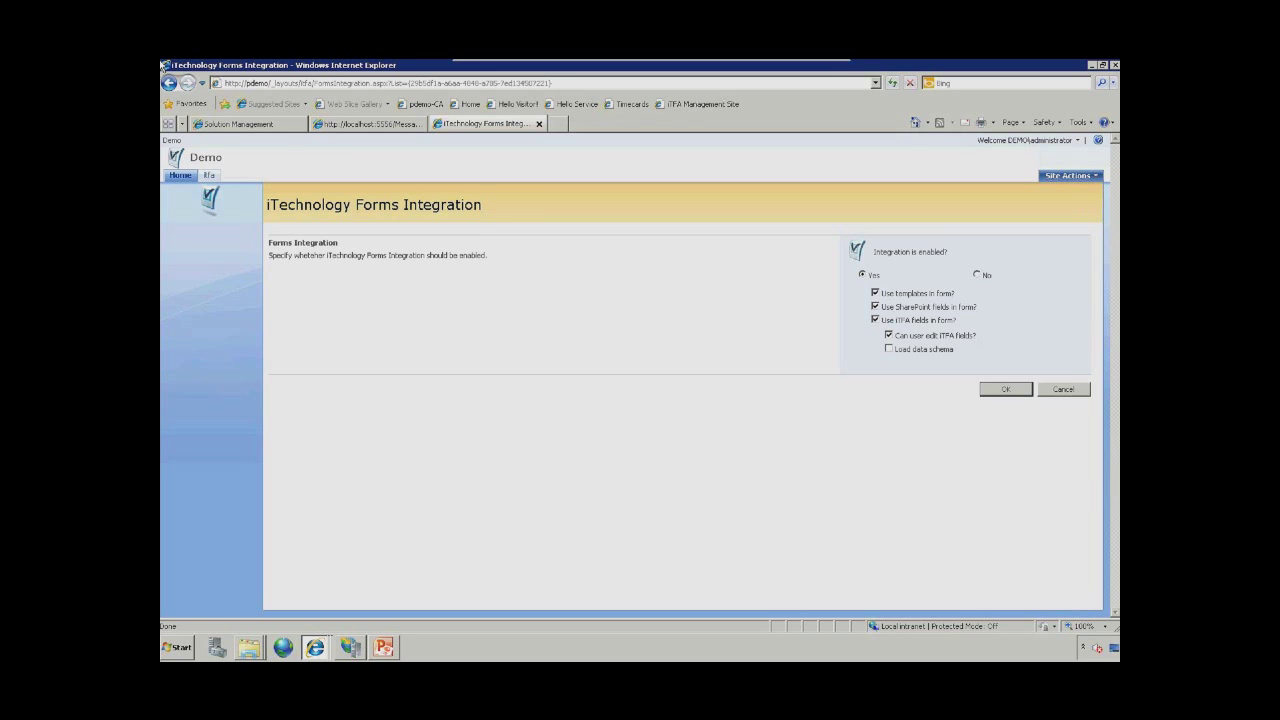
click(889, 349)
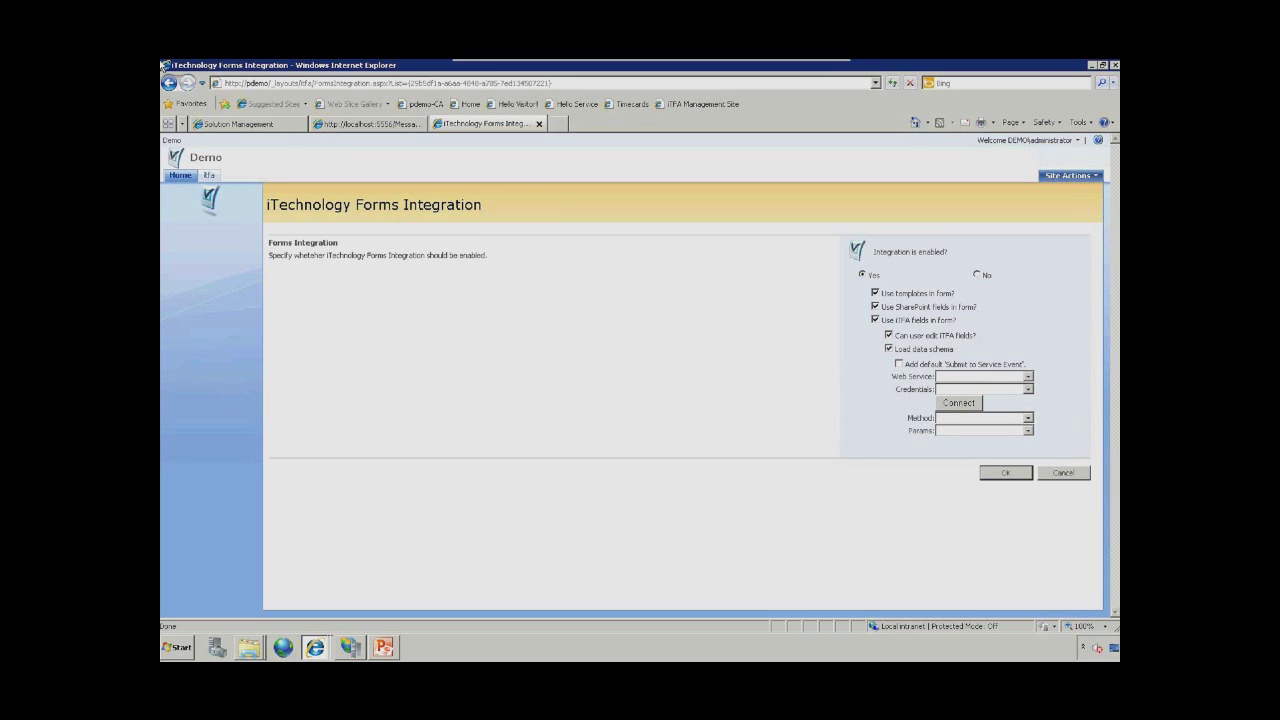
Step: Add the default Submit to Service Event and set the web service to Hello Service with Delegate credentials
click(959, 403)
click(1028, 377)
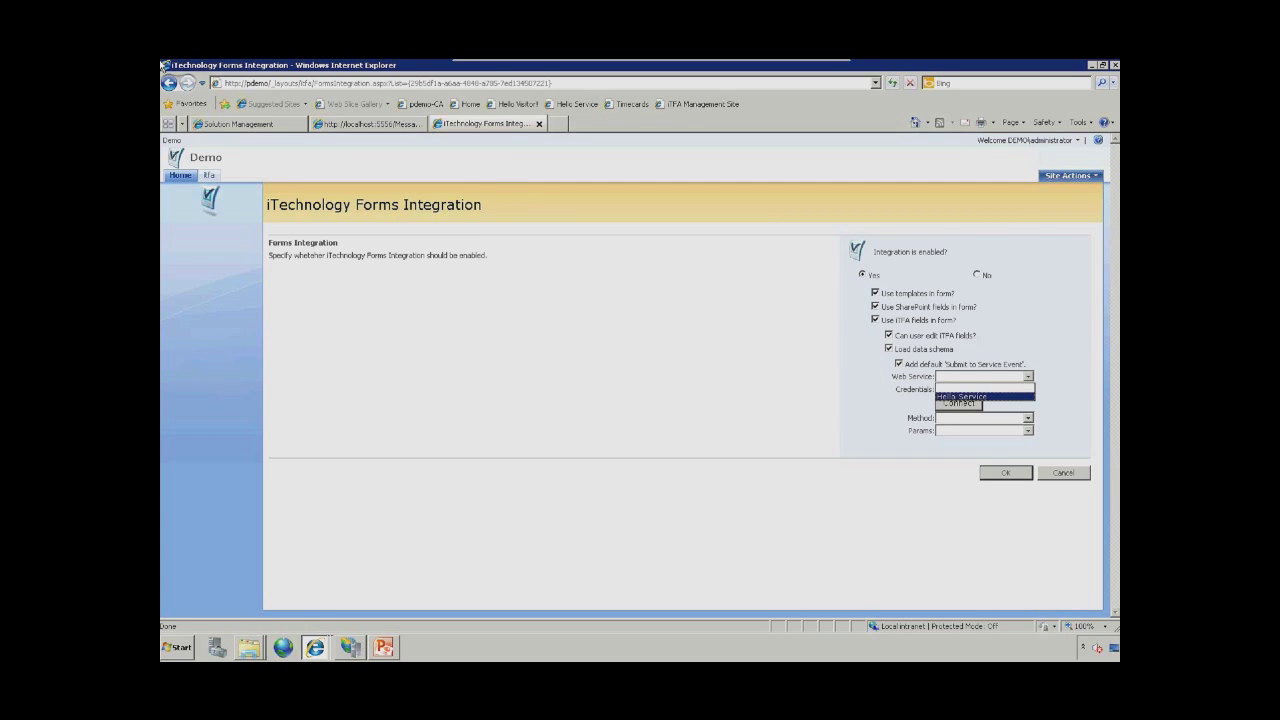
click(962, 396)
click(1028, 389)
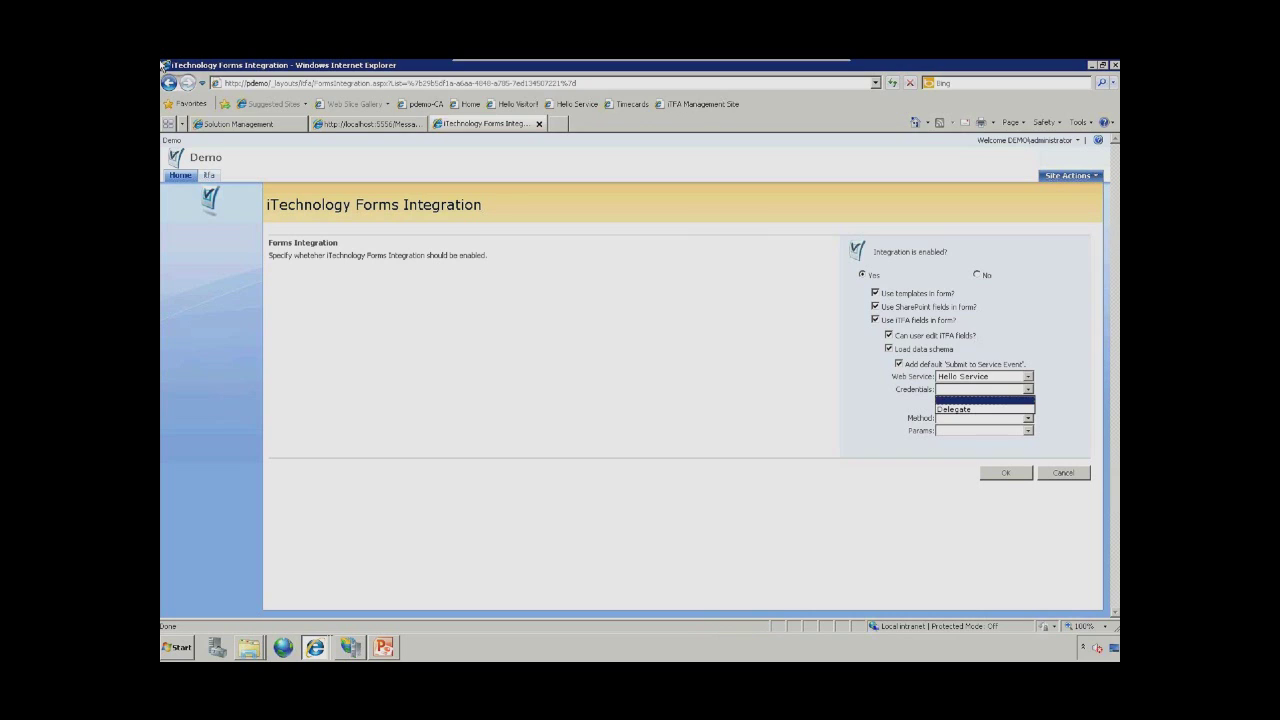
click(955, 409)
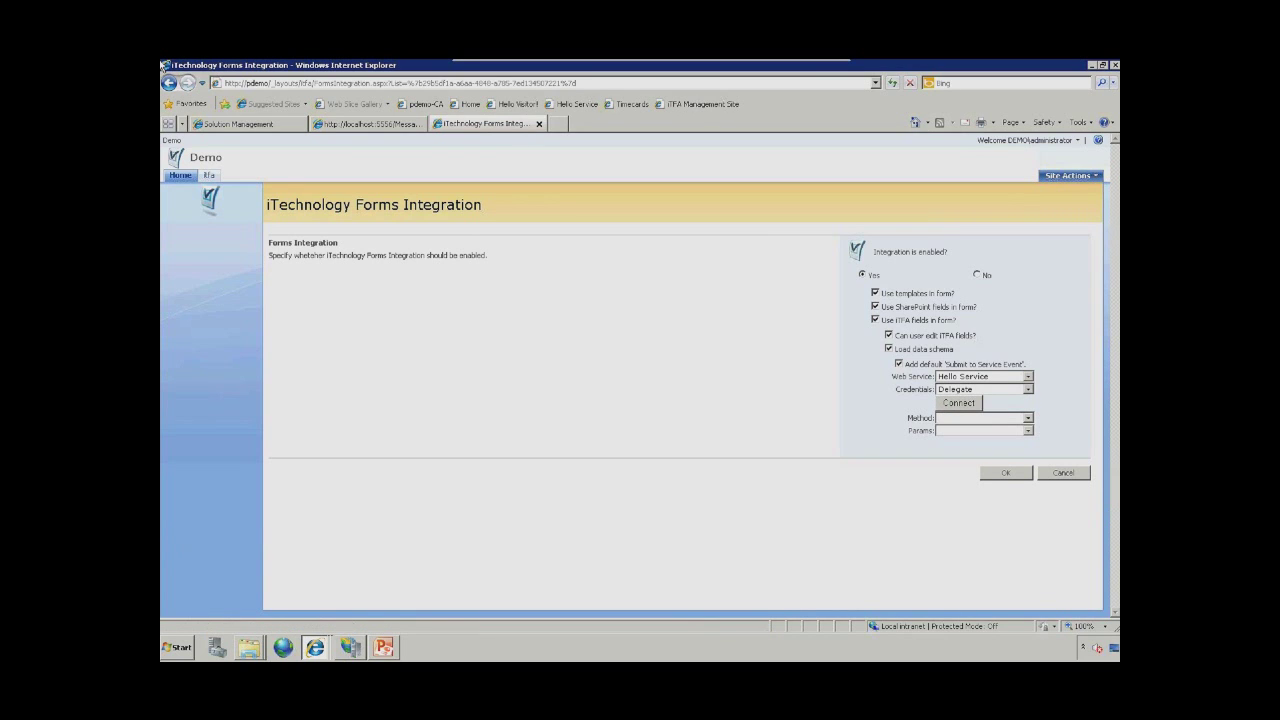
Step: Connect to the web service, choose the AddOpinion method with the NewVisitor parameter, and save the integration settings
click(1028, 418)
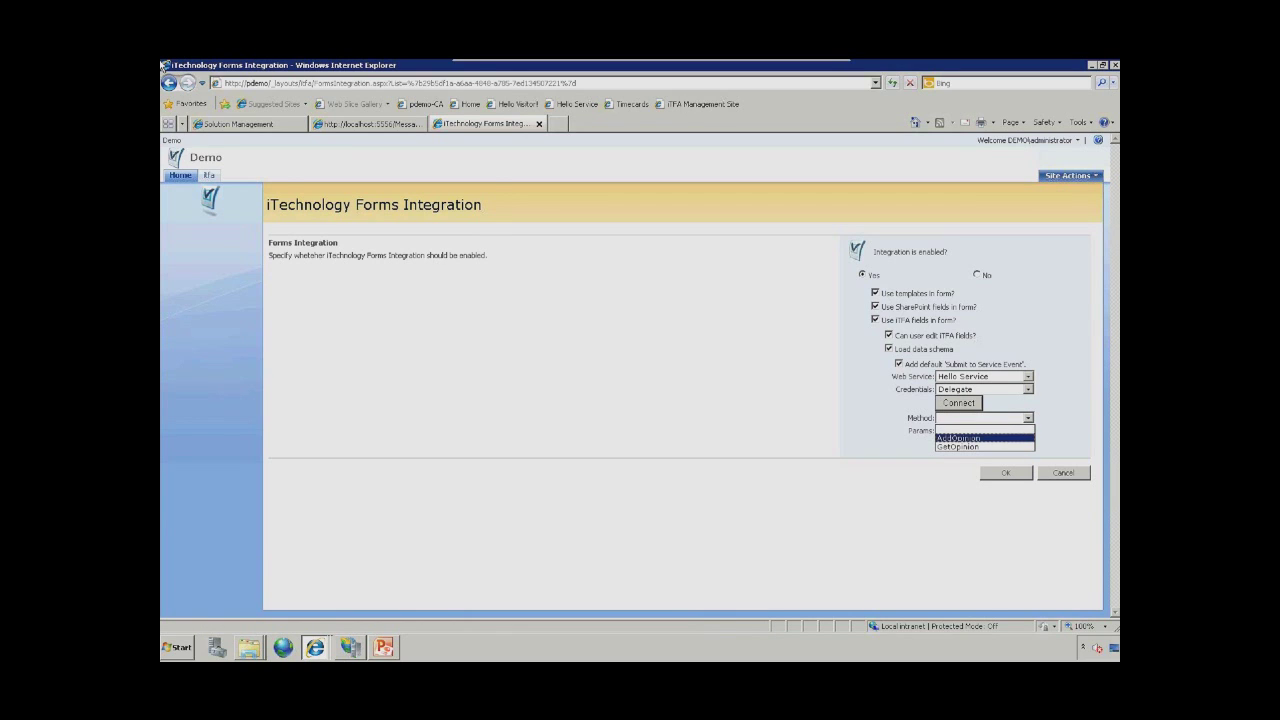
click(959, 438)
click(1028, 430)
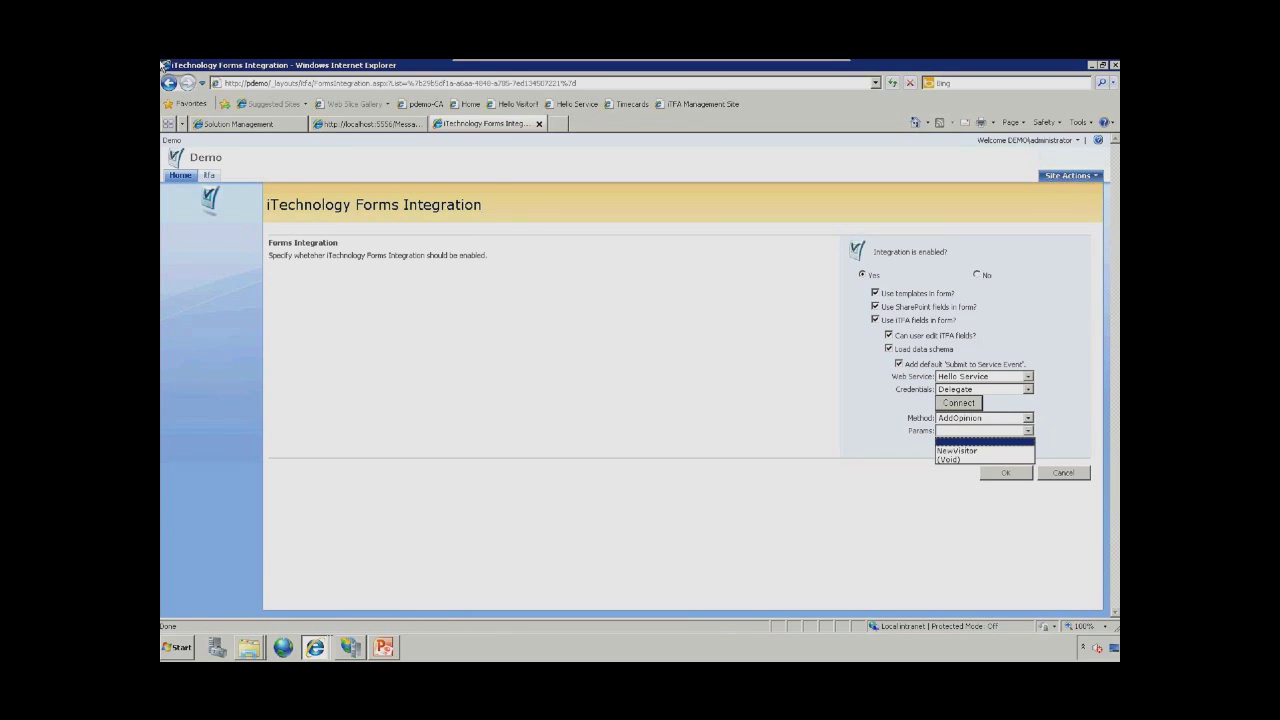
click(959, 450)
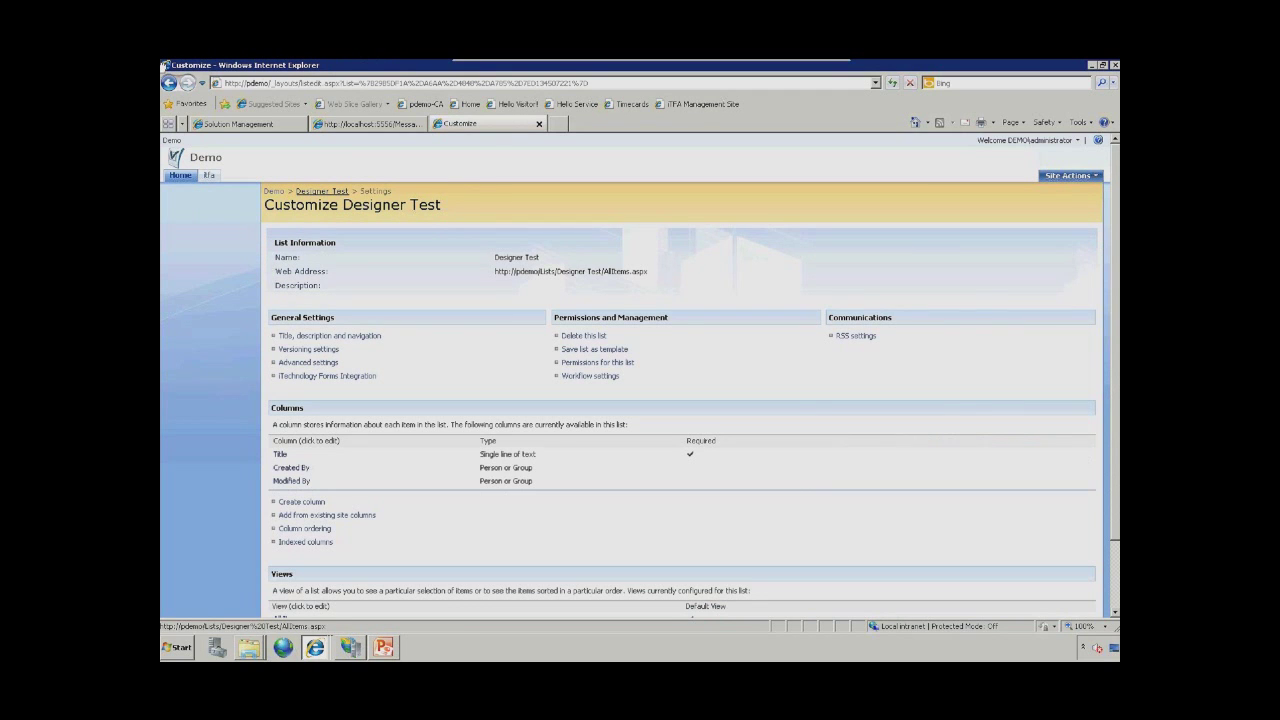
Step: Open the Designer Test list in iTechnology Forms Designer and expand the NewVisitor input mapping of the Save event's Submit to Web Service action
click(321, 190)
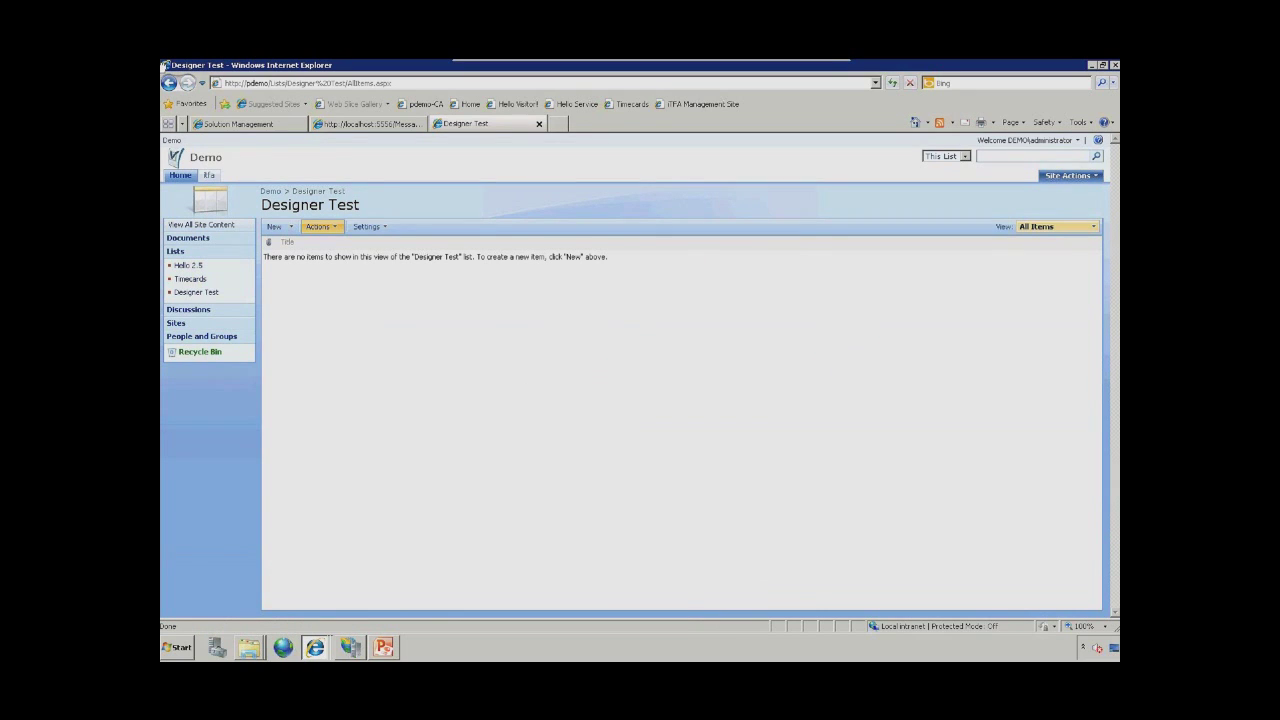
click(320, 226)
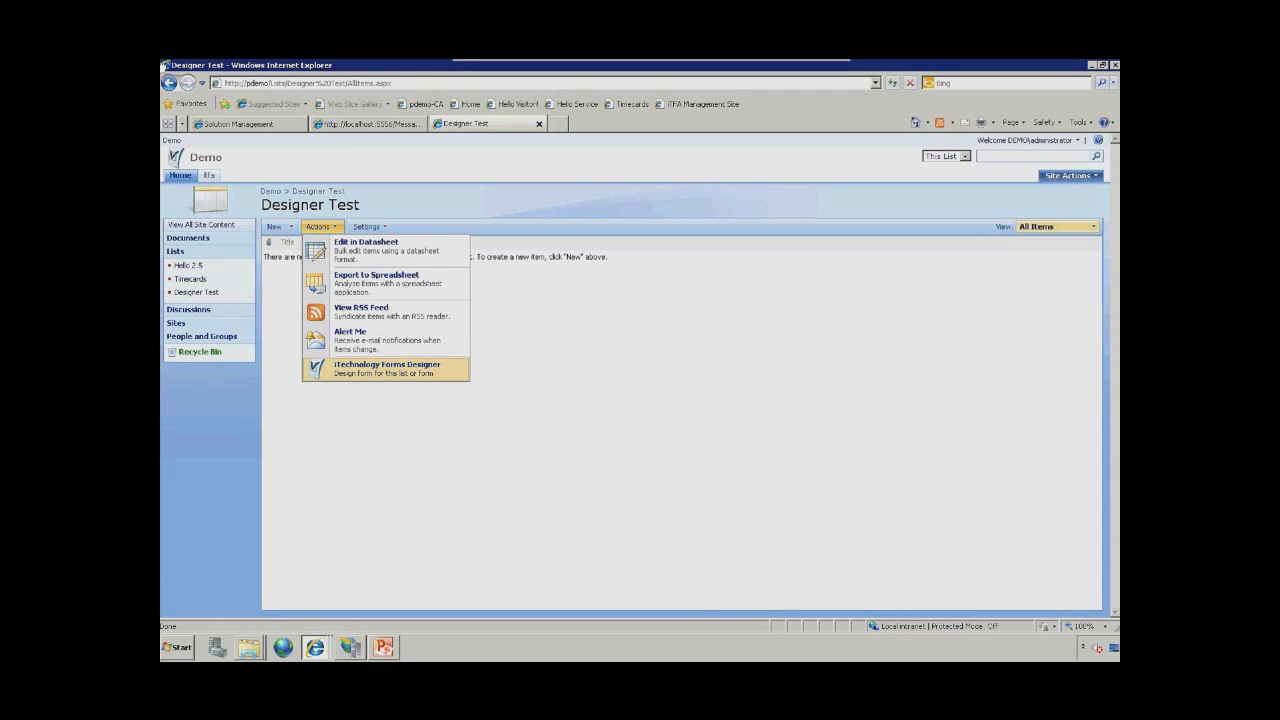
key(Return)
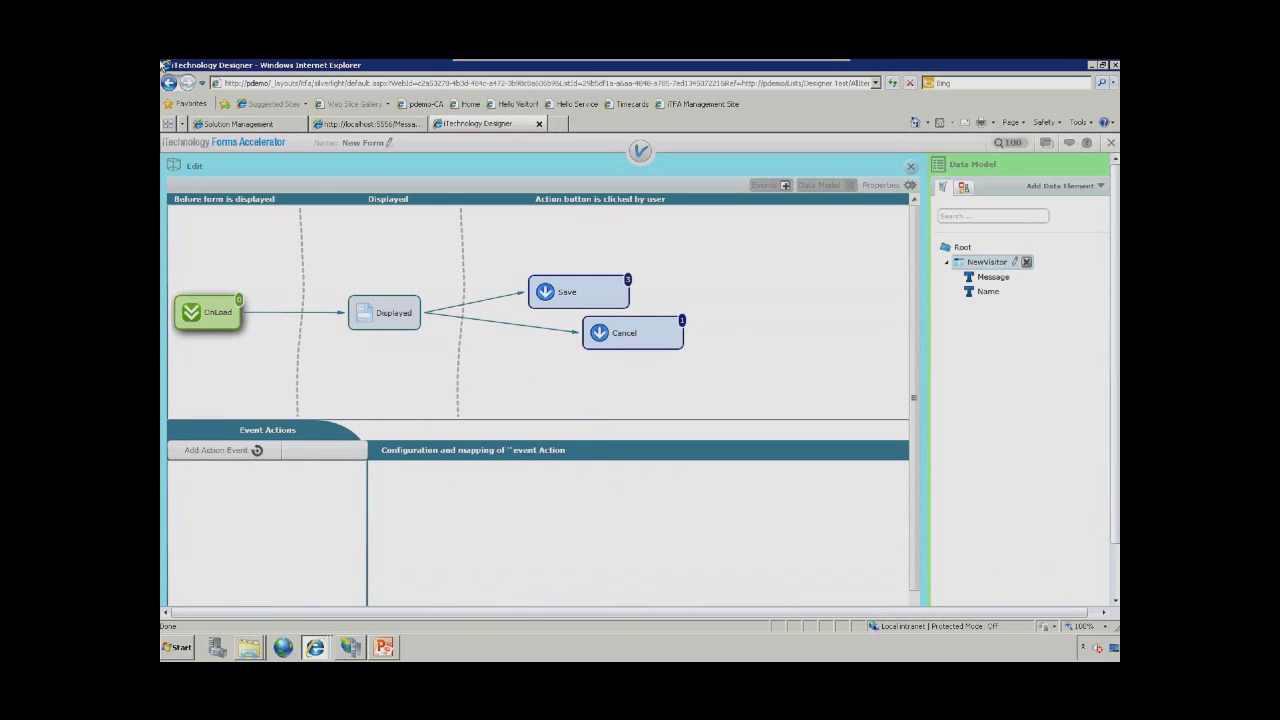
click(578, 292)
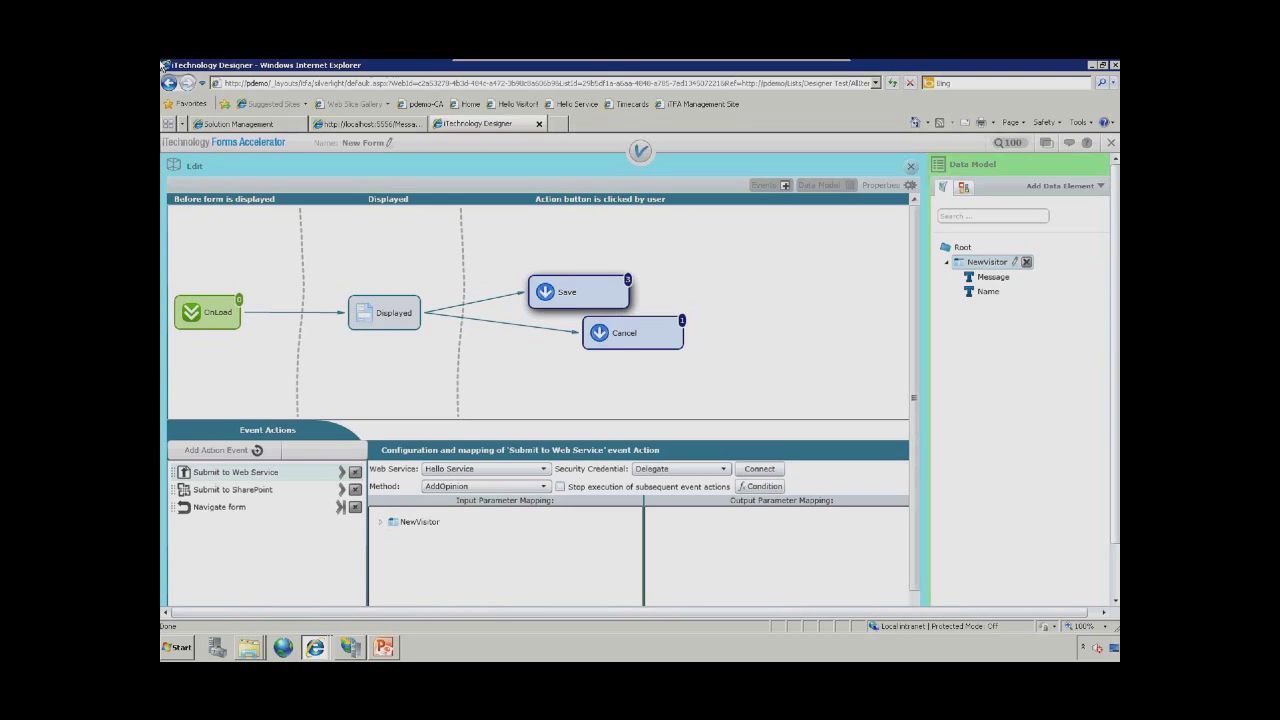
click(381, 522)
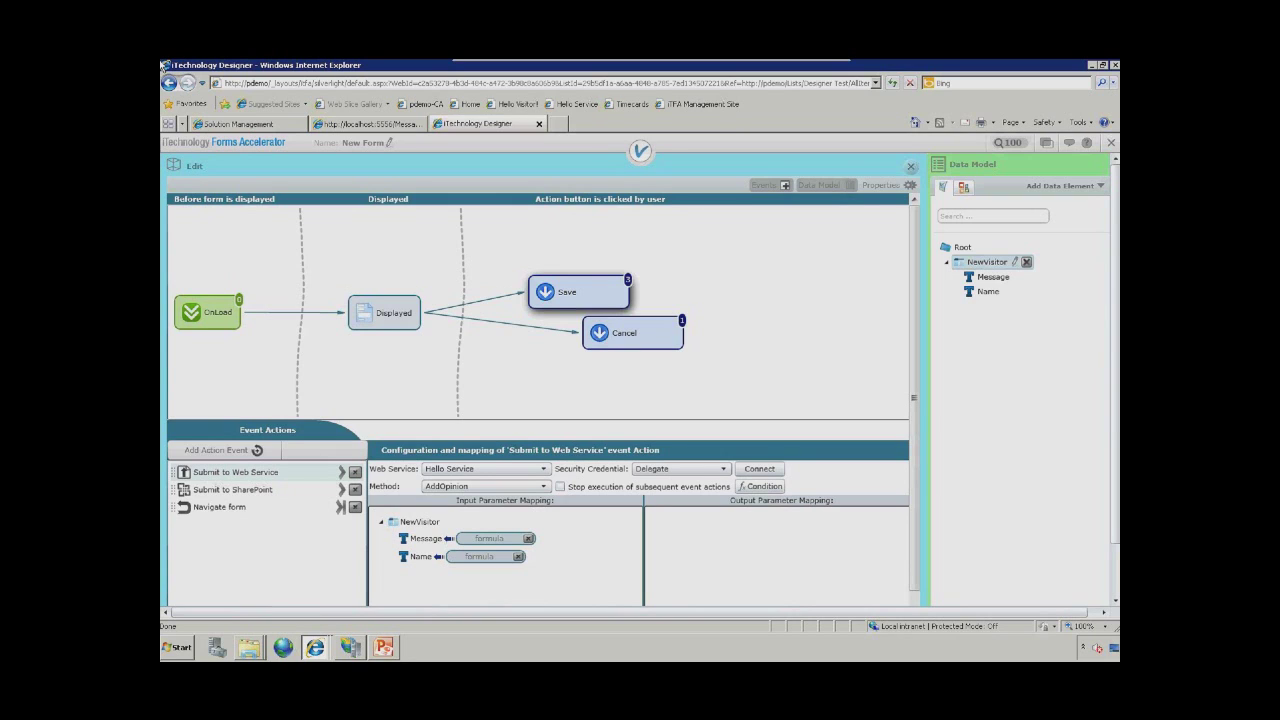
Step: Save the designed form and publish it to the Designer Test list
click(640, 151)
click(659, 187)
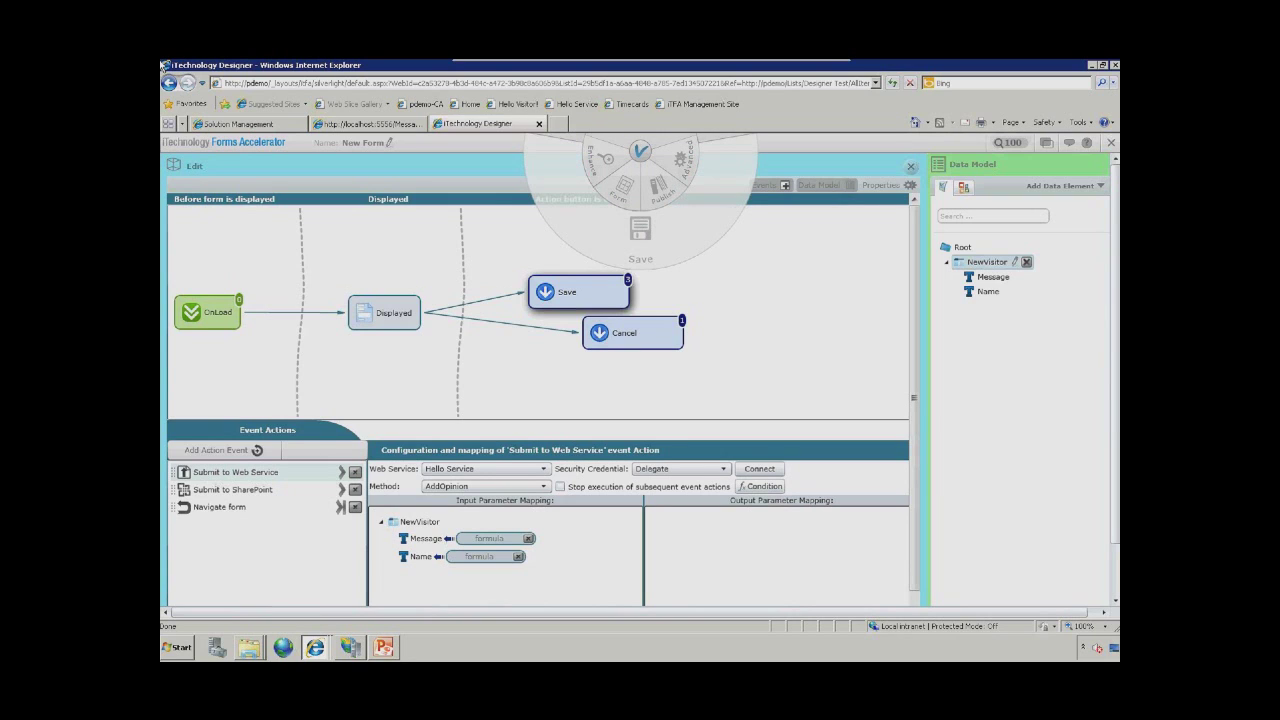
click(640, 232)
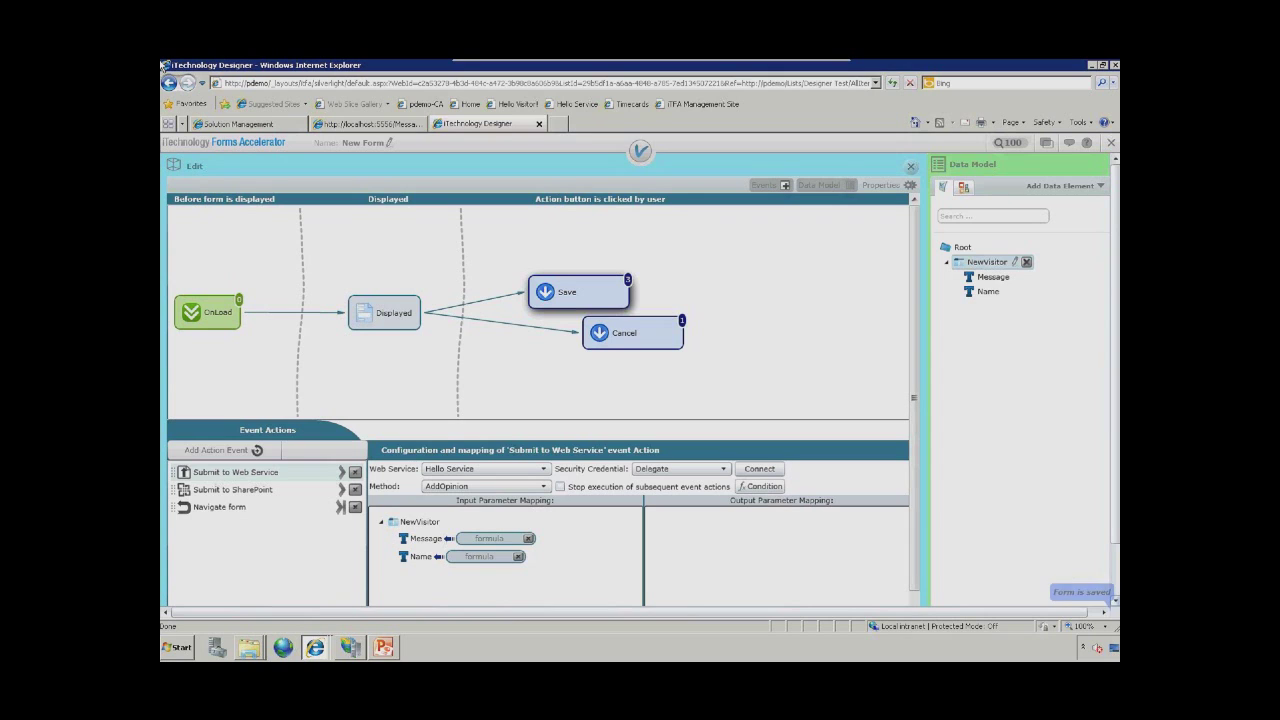
click(640, 151)
click(659, 188)
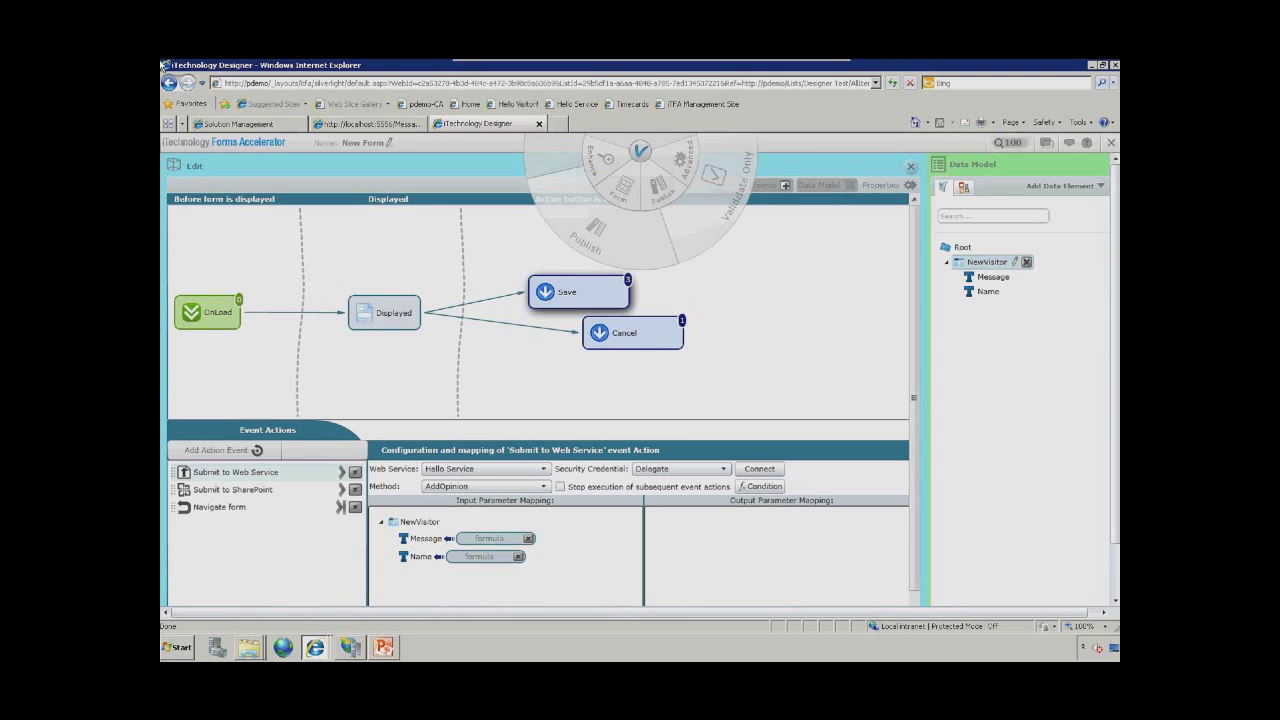
click(600, 236)
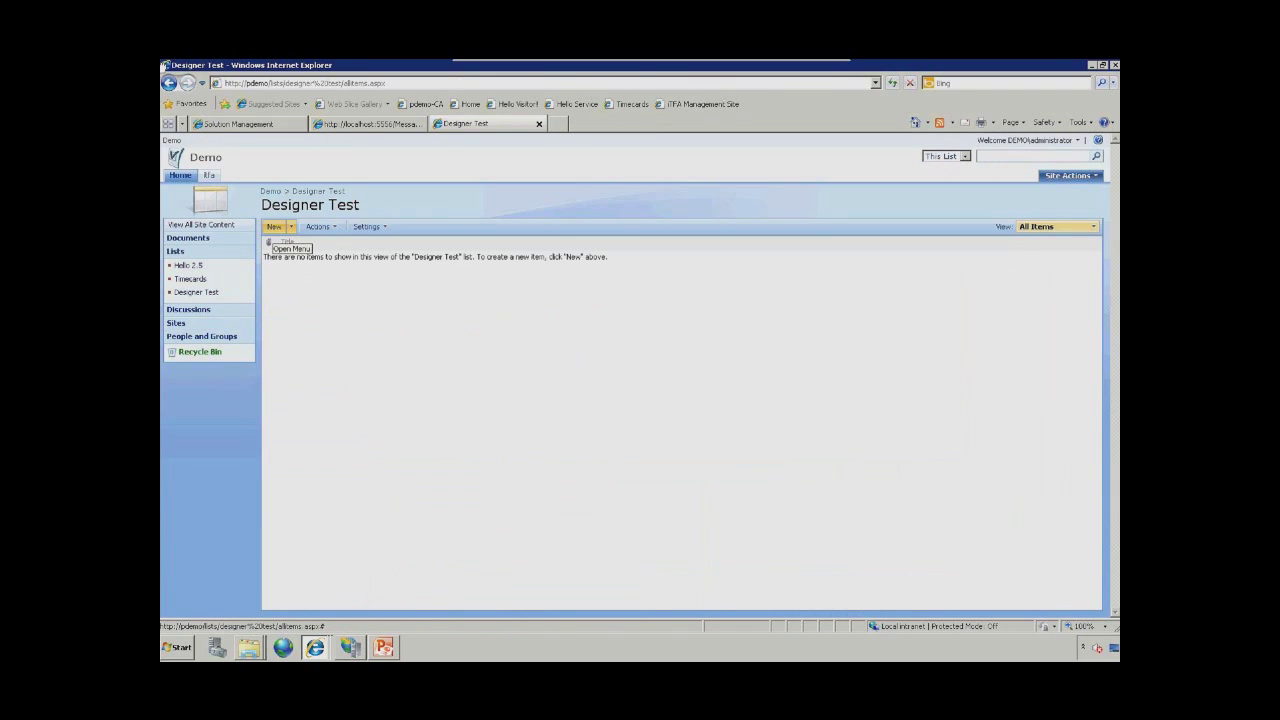
Step: Add a new Designer Test item with the message "Designer Works!" and a visitor's name, and save it
click(285, 249)
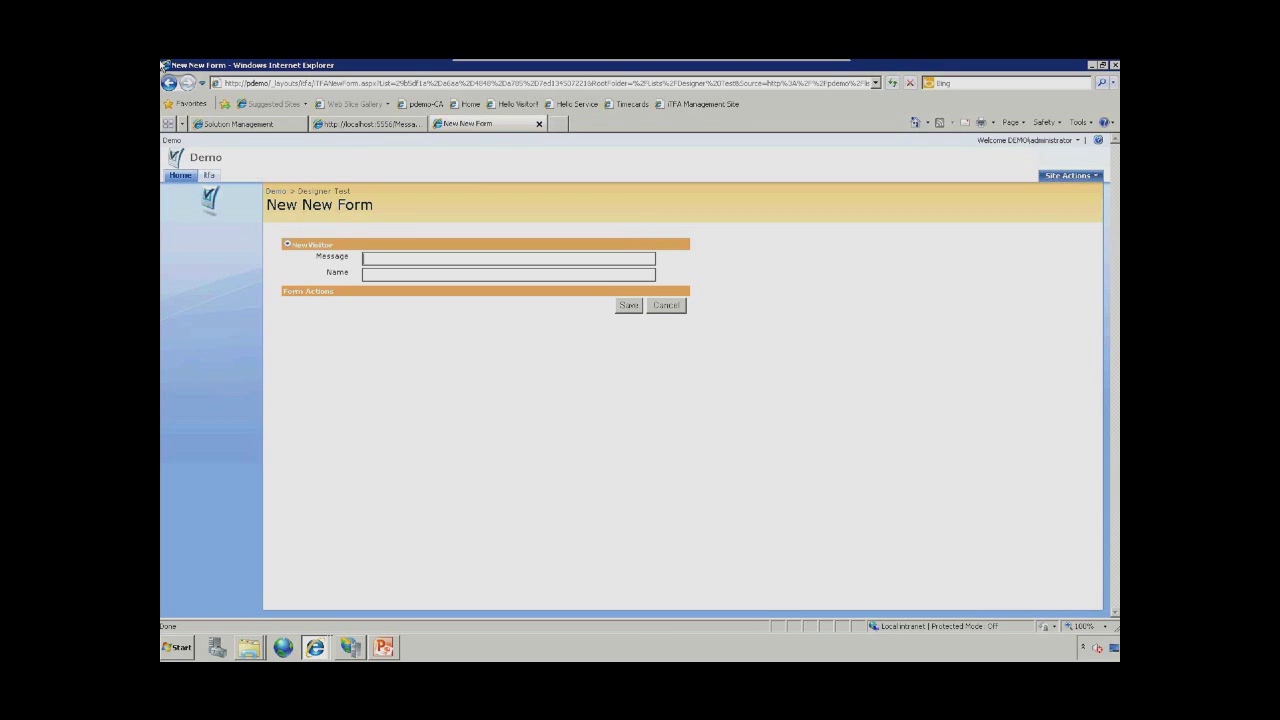
text(Designer Works!)
key(Tab)
text(Petya)
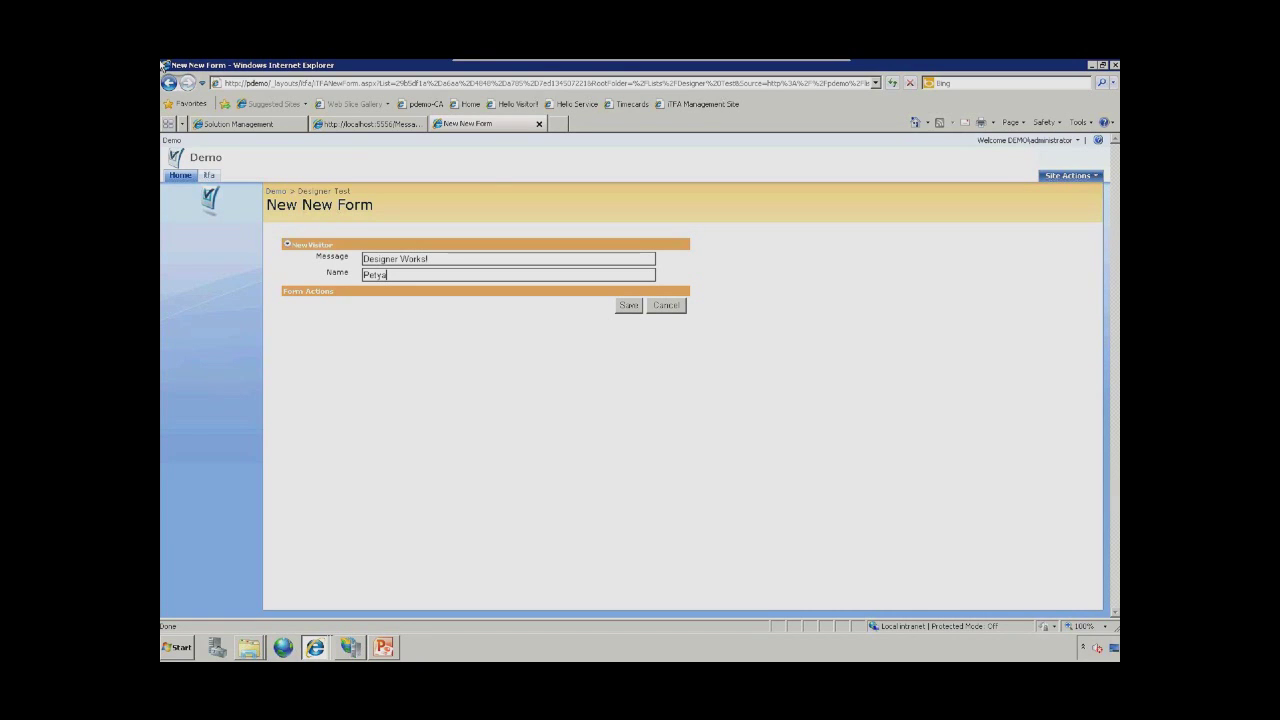
key(Tab)
key(Return)
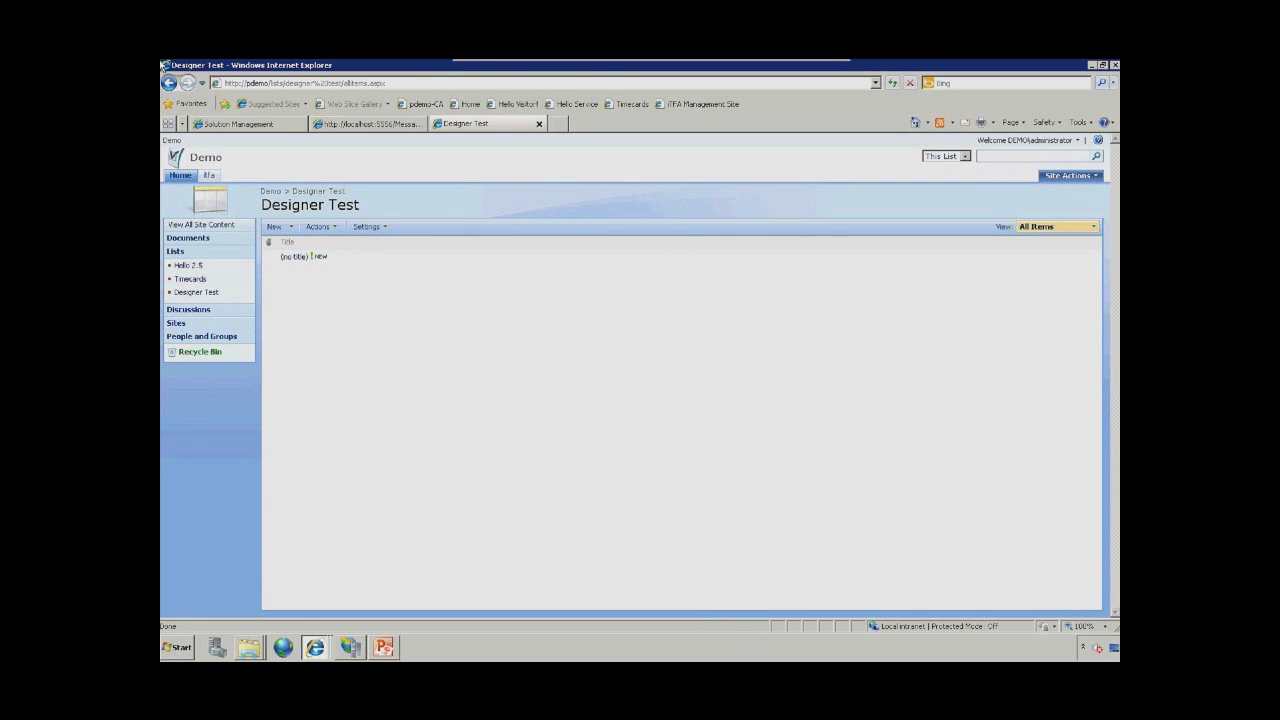
Step: Refresh the Hello Visitor message page and check the submitted message
key(ctrl+shift+Tab)
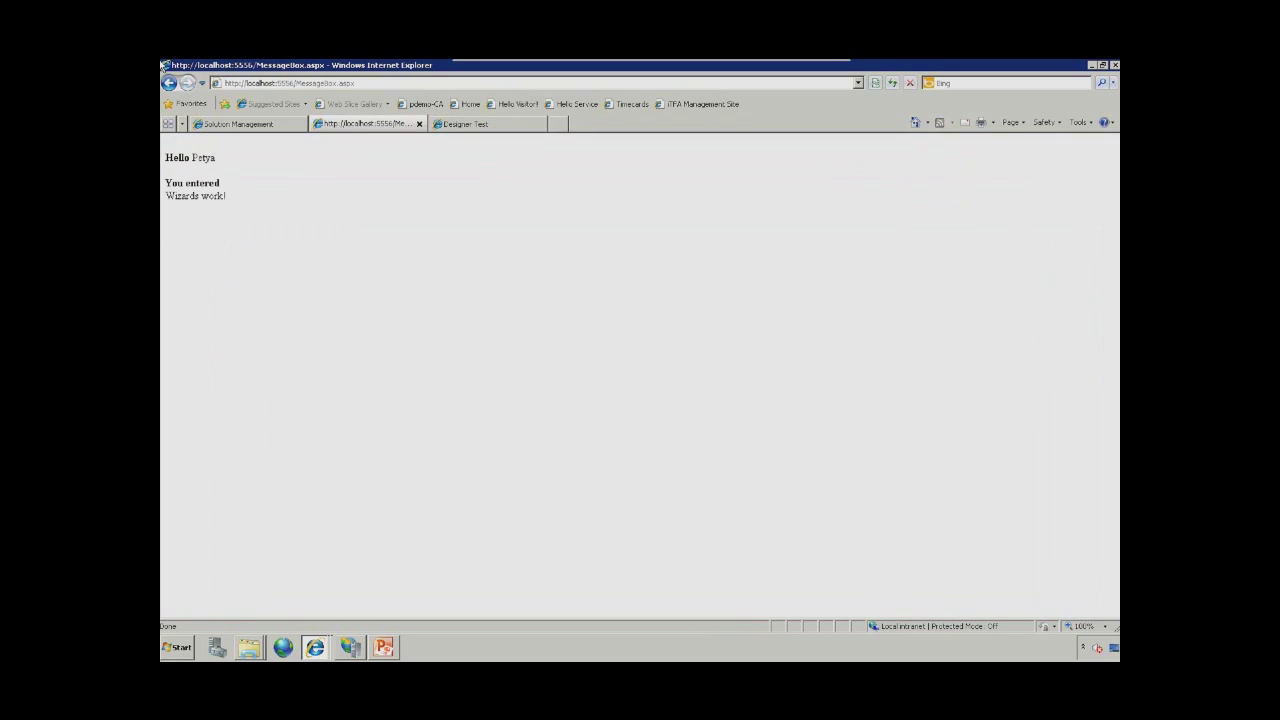
key(F5)
triple_click(200, 195)
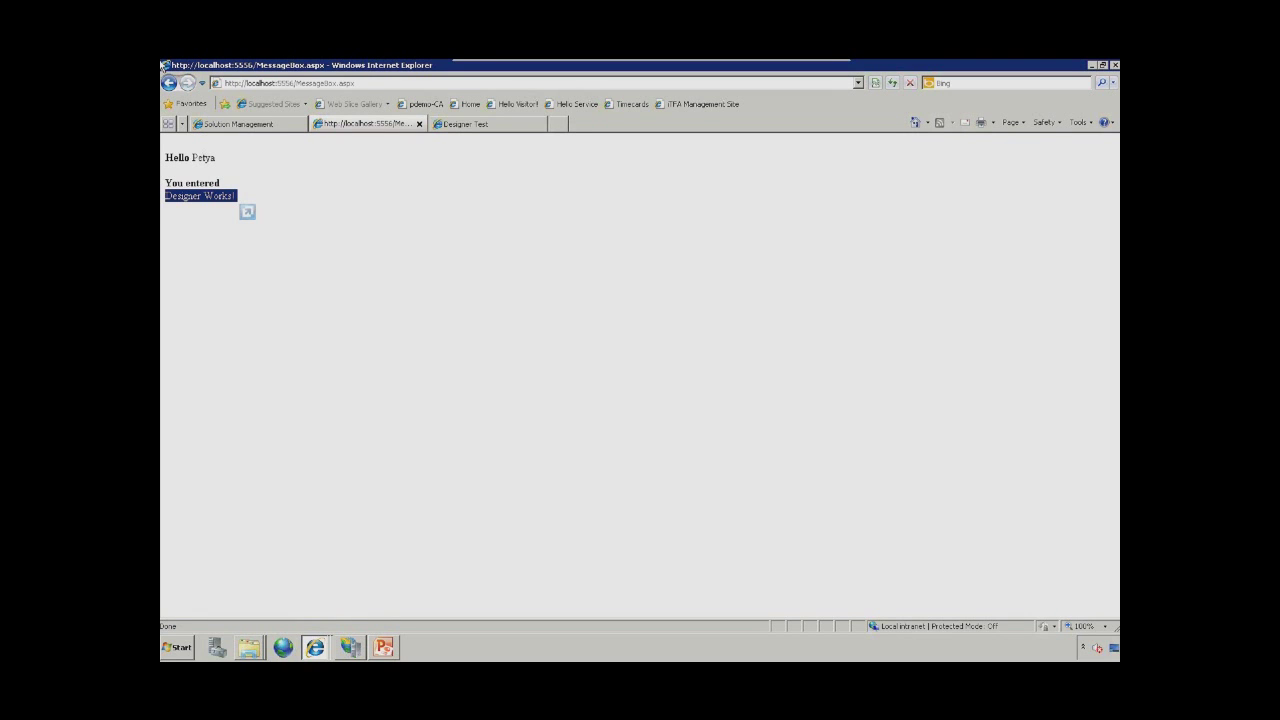
Step: Return to the Designer Test list, switch to PowerPoint Viewer, and advance the presentation to the Runtime Test slide
key(ctrl+Tab)
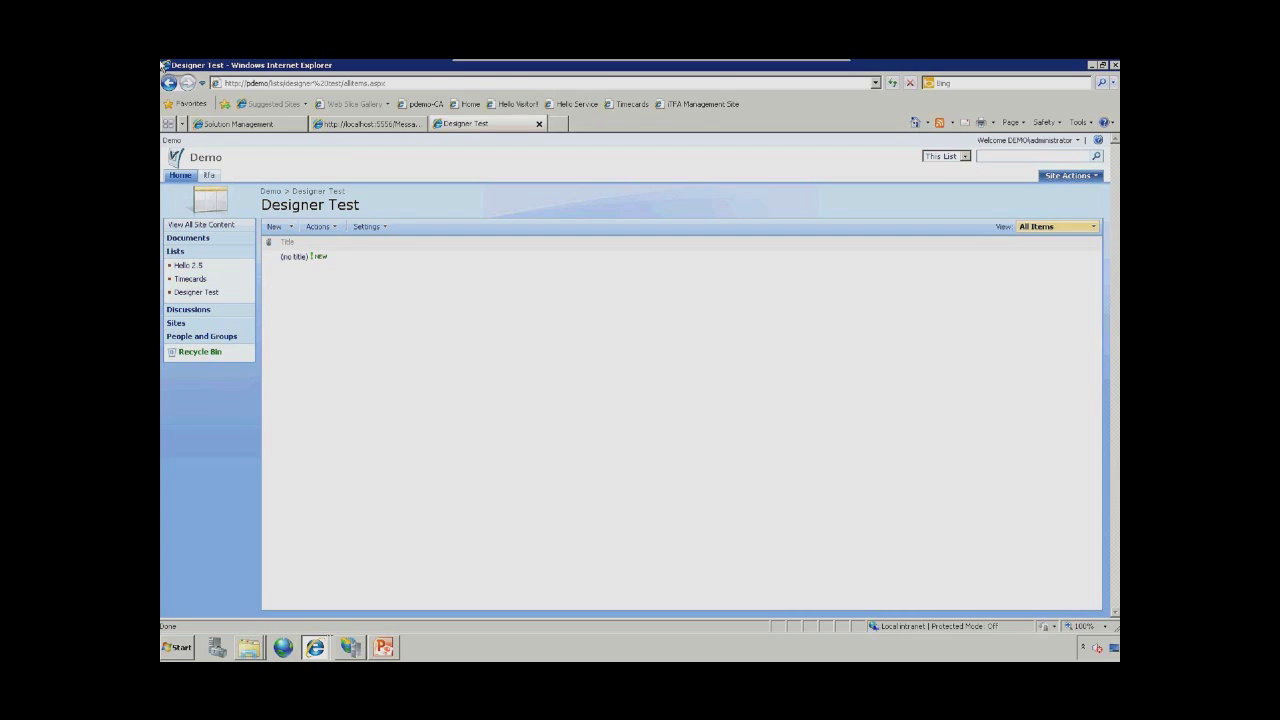
key(alt+Tab)
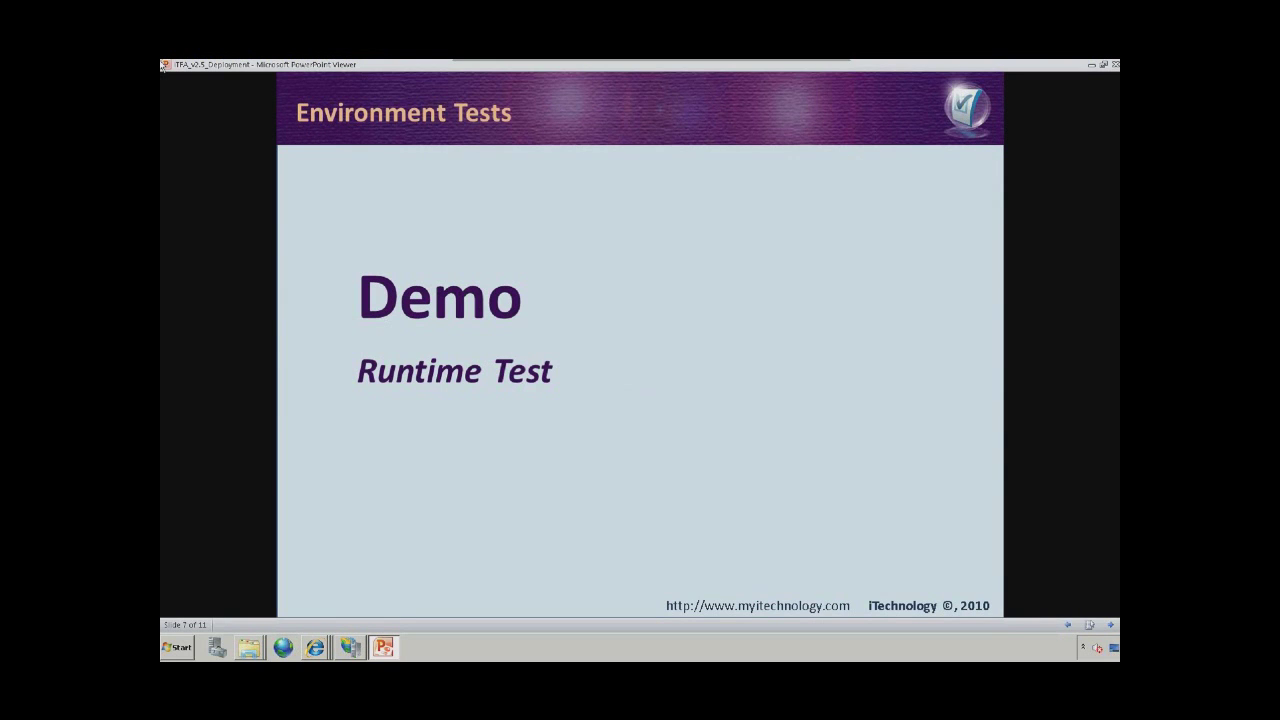
Step: Switch to the Designer Test list in Internet Explorer, change its untitled item's message to "Runtime Works!", and save the item
click(315, 647)
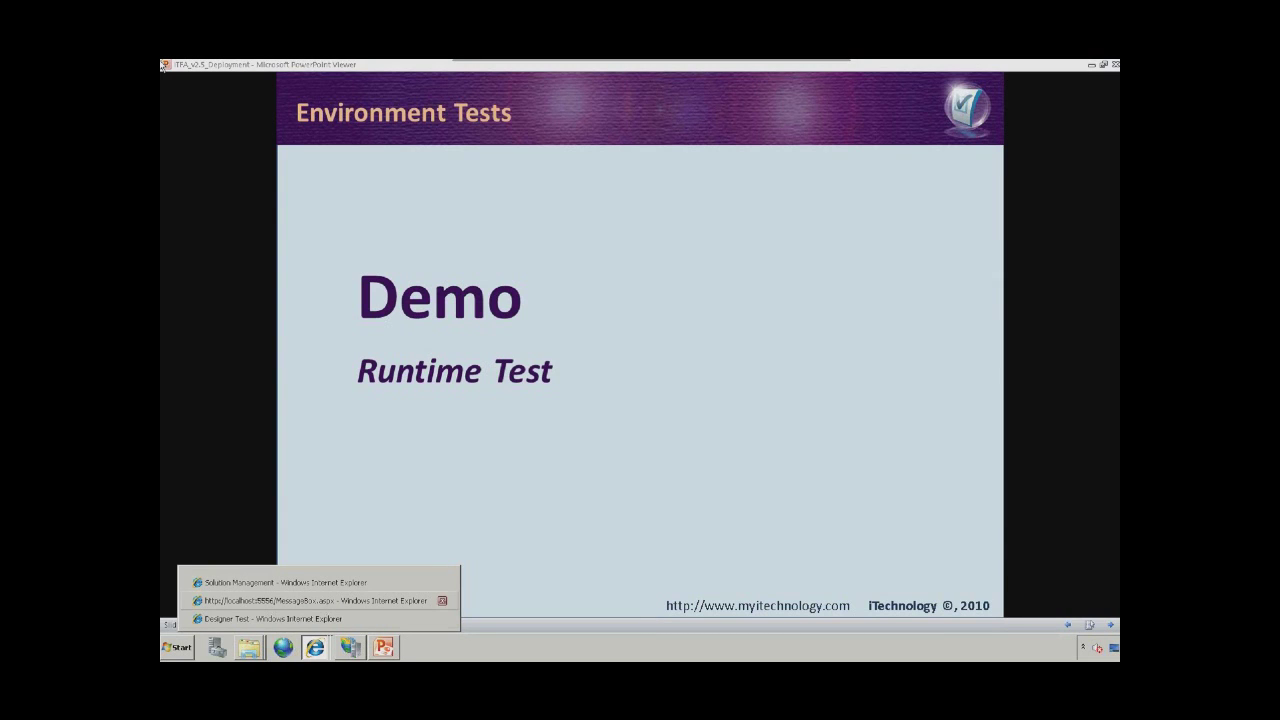
click(270, 618)
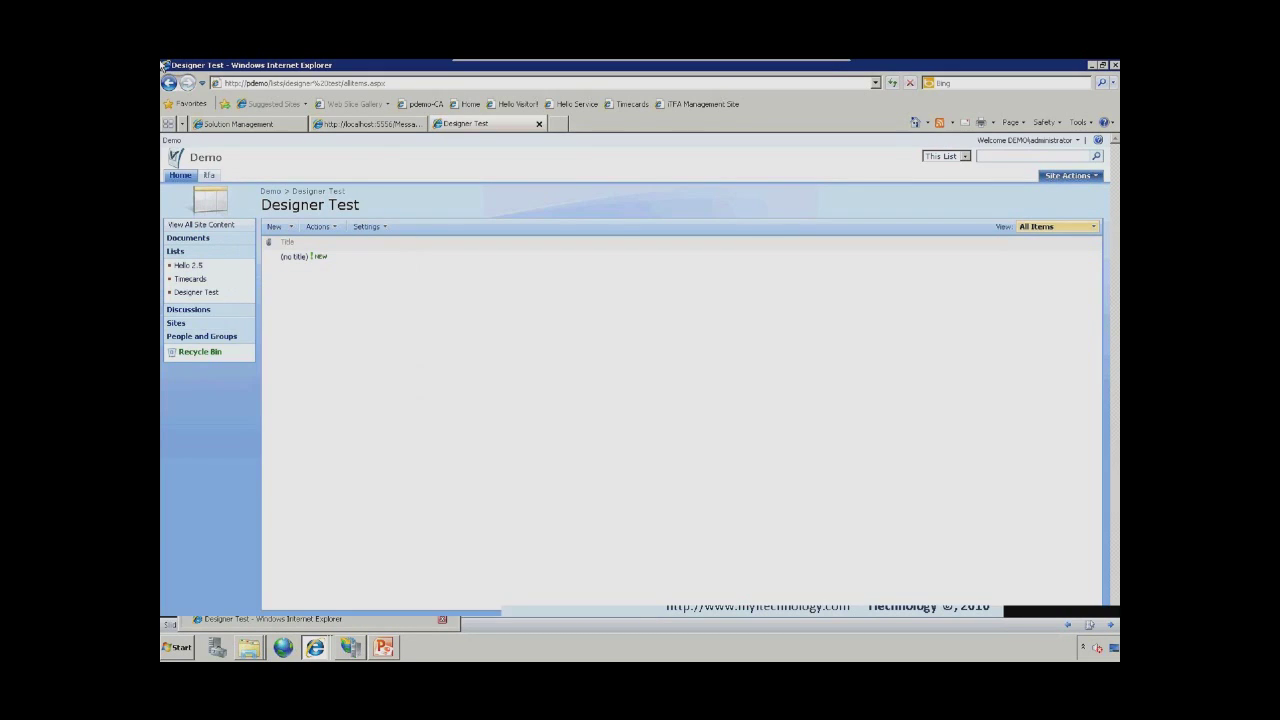
click(294, 256)
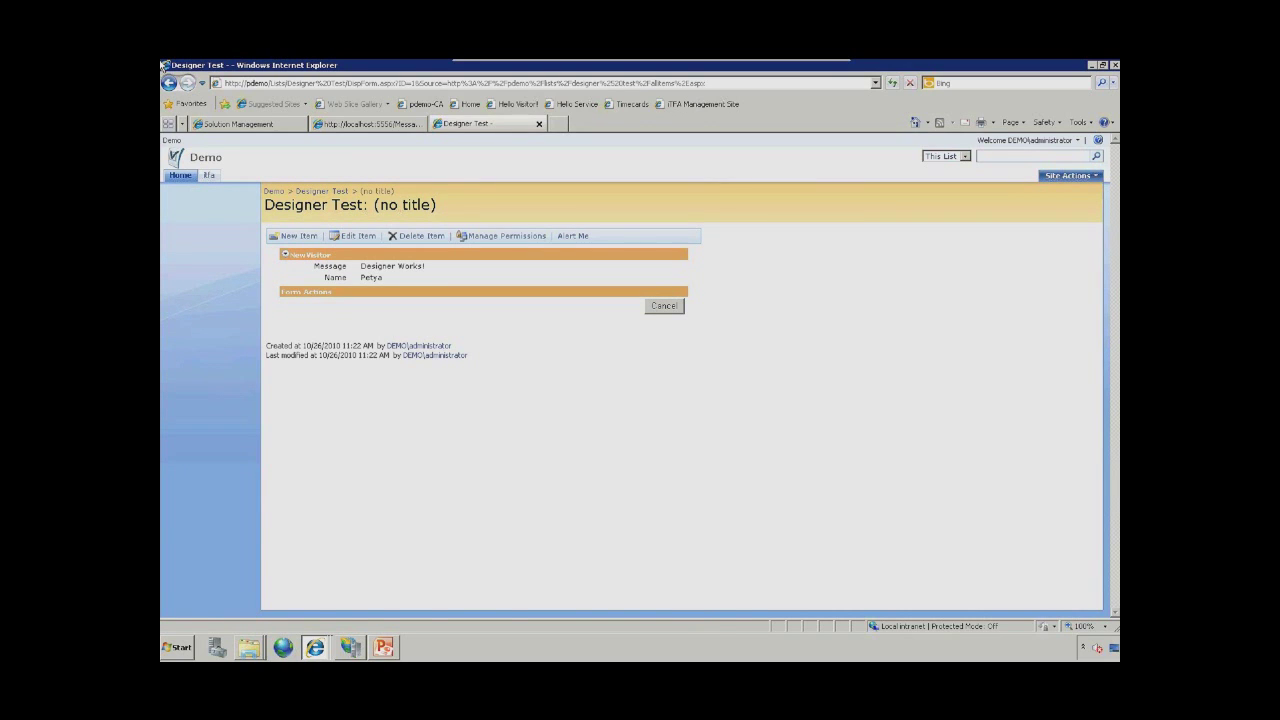
click(358, 236)
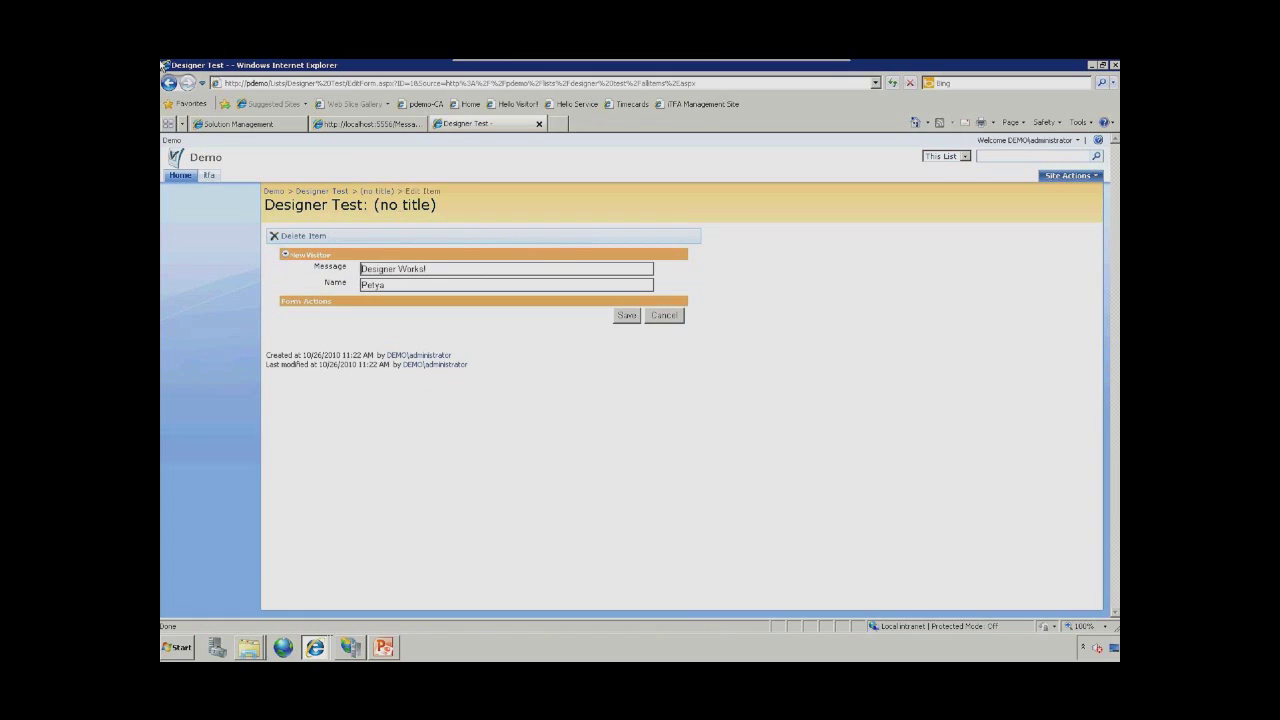
double_click(379, 269)
key(shift+Left)
text(Runtime)
key(Return)
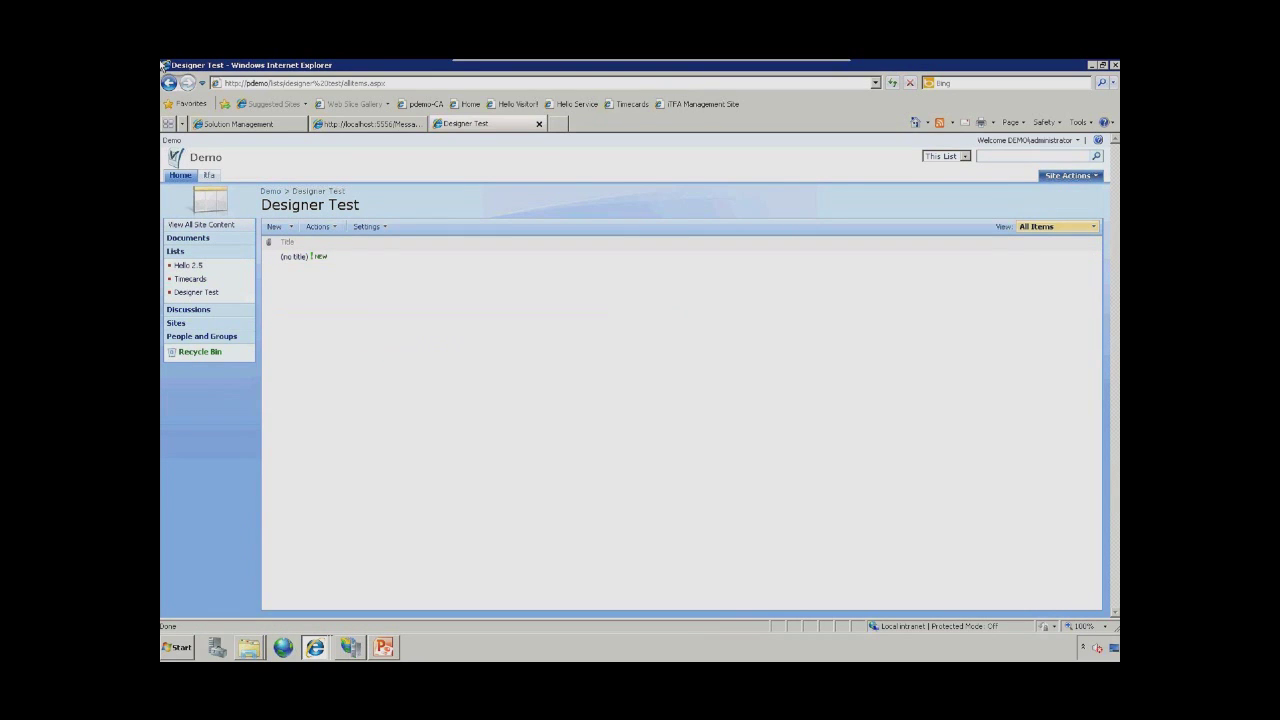
Step: Check the submitted message on the MessageBox.aspx page, then return to PowerPoint Viewer and advance to the iTFA Troubleshooting Principles slide
key(ctrl+shift+Tab)
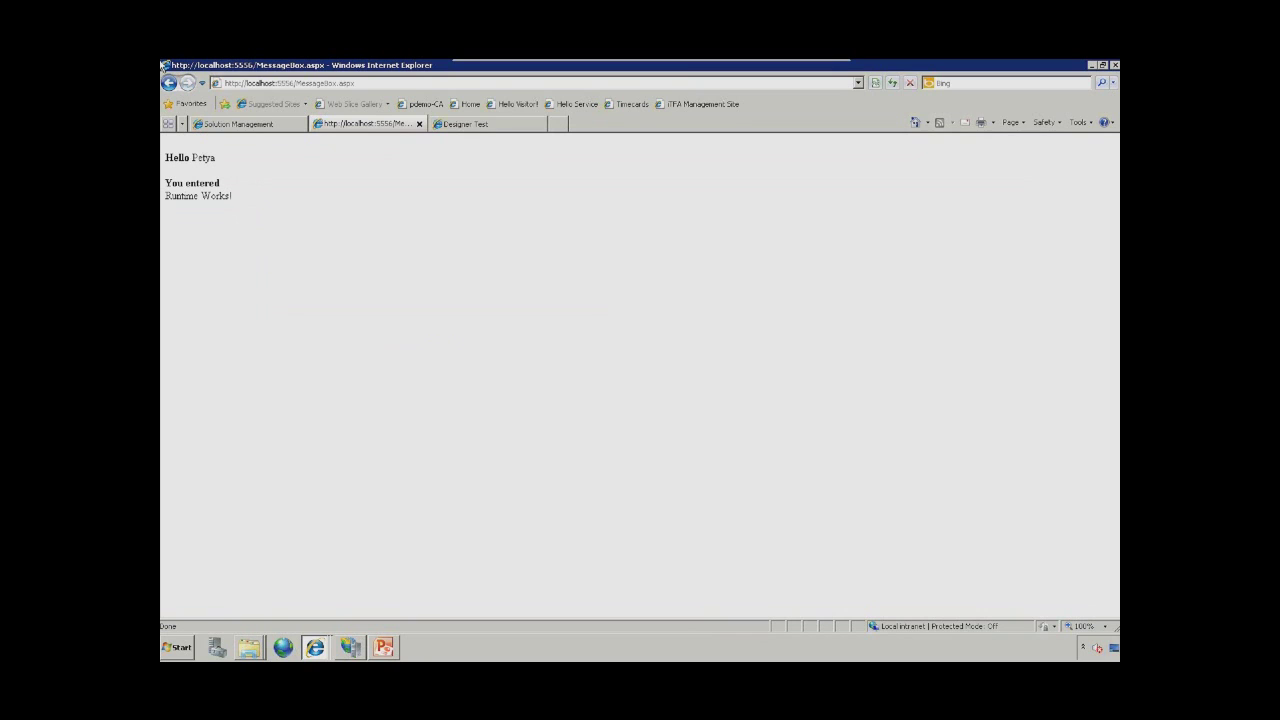
triple_click(198, 195)
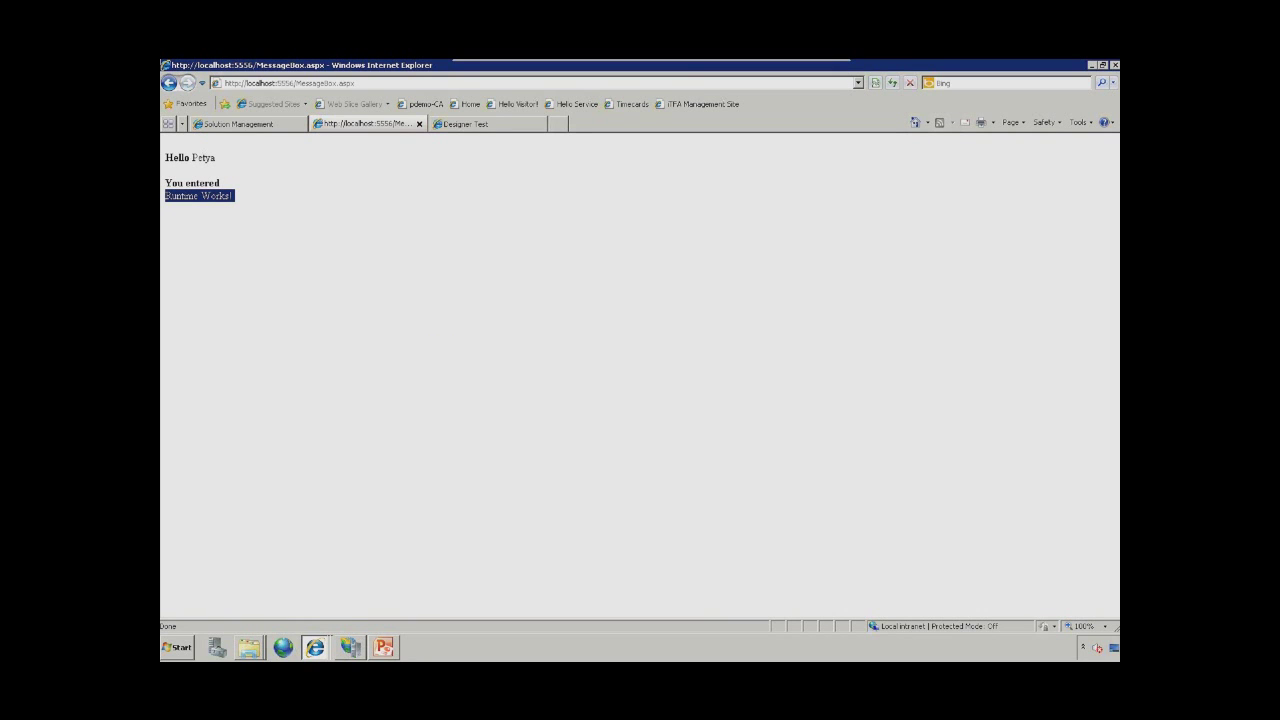
click(383, 647)
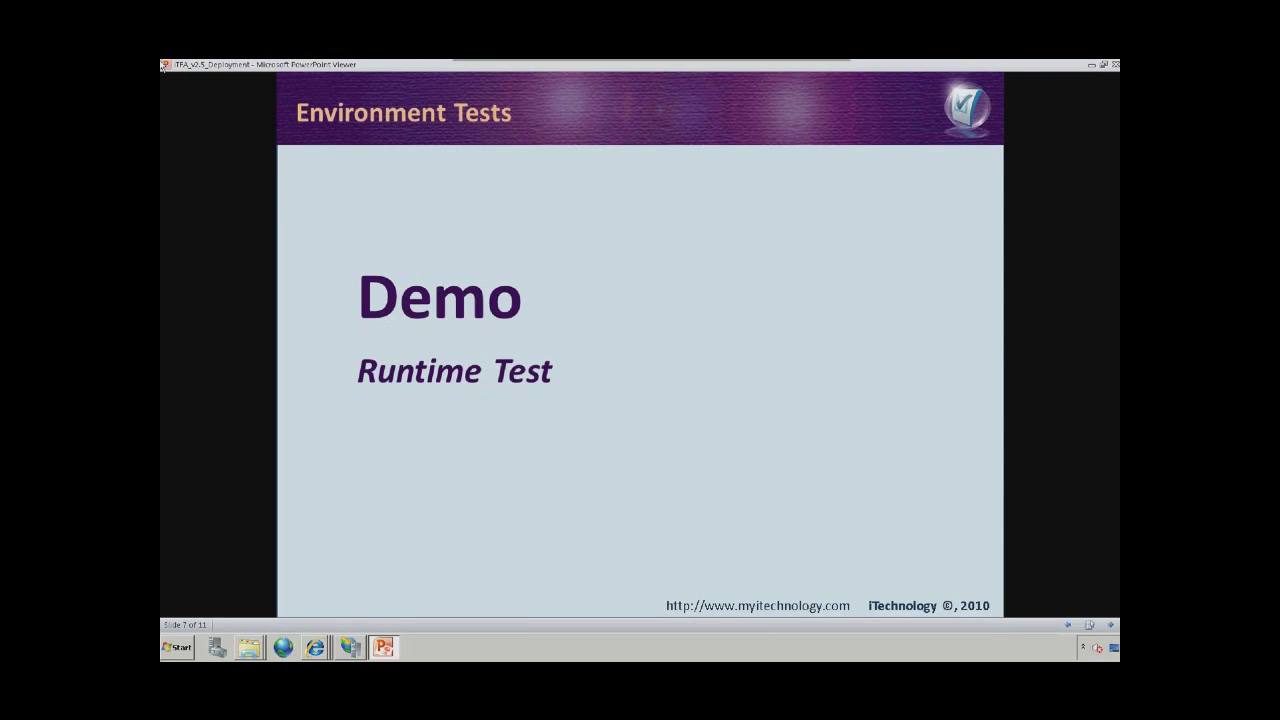
key(Right)
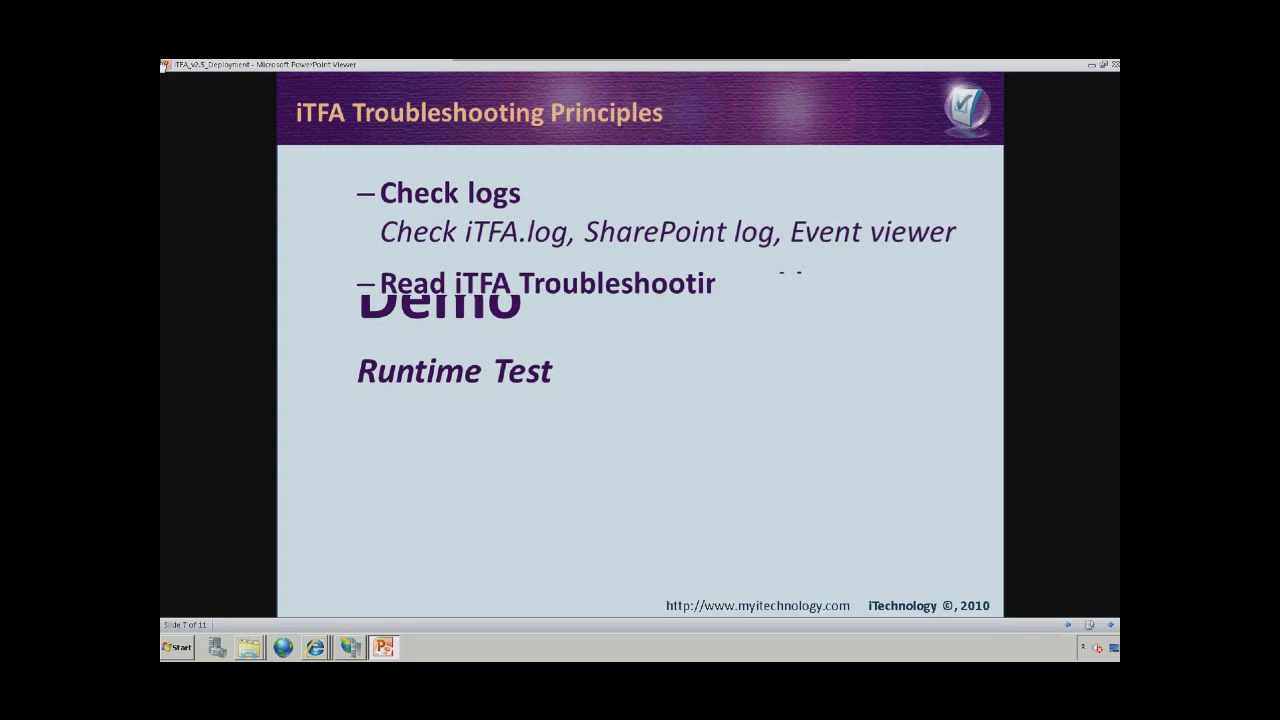